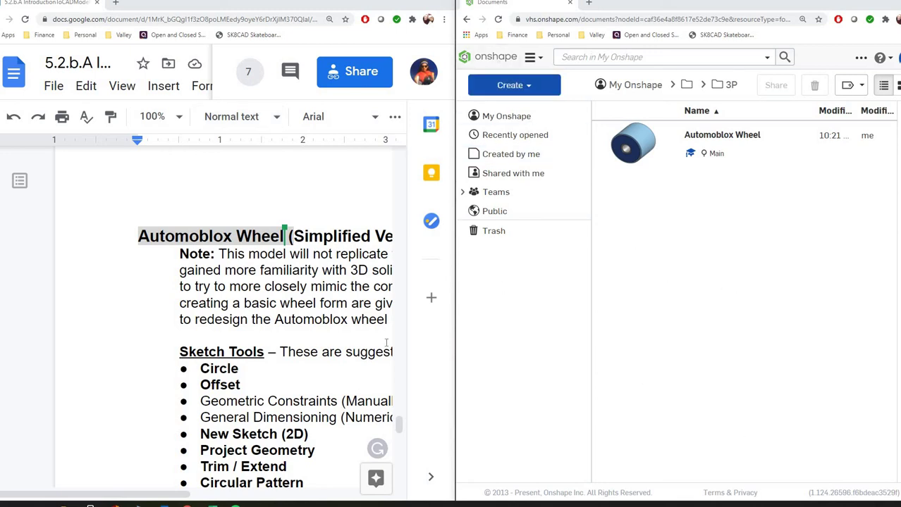
Create a new Onshape document named 'Automoblox Wheel' and open its empty Part Studio
scroll(278, 303, "up", 1)
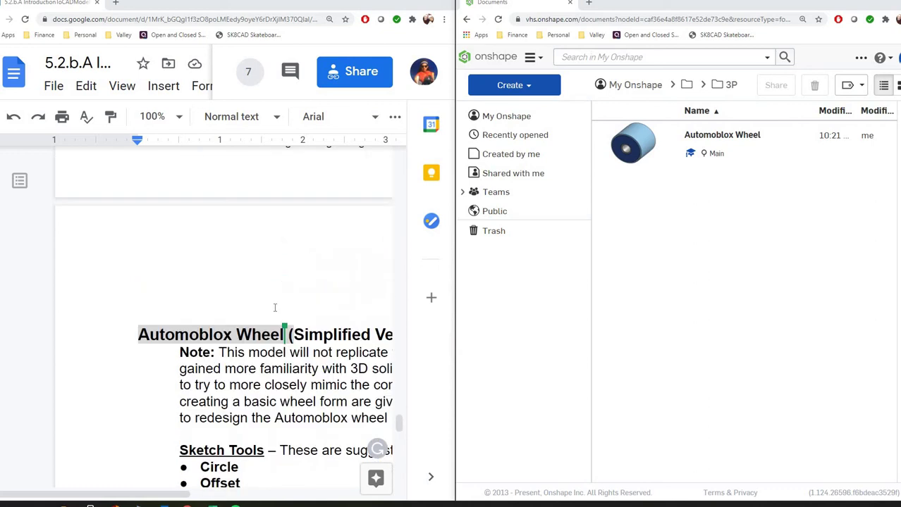
scroll(278, 303, "down", 2)
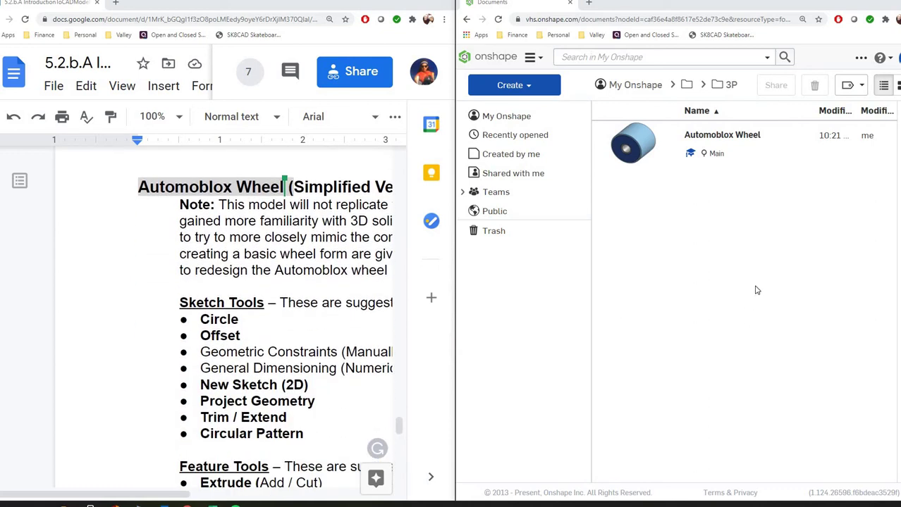
scroll(314, 331, "down", 3)
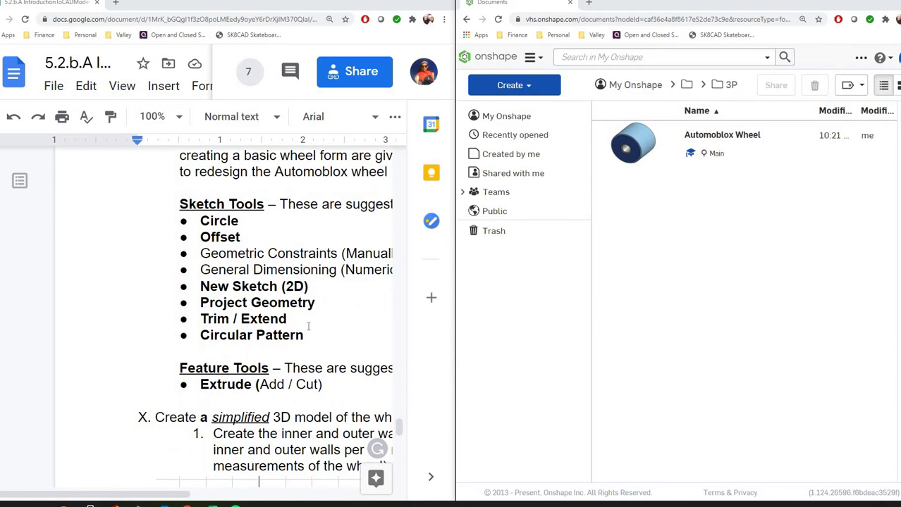
scroll(296, 423, "down", 5)
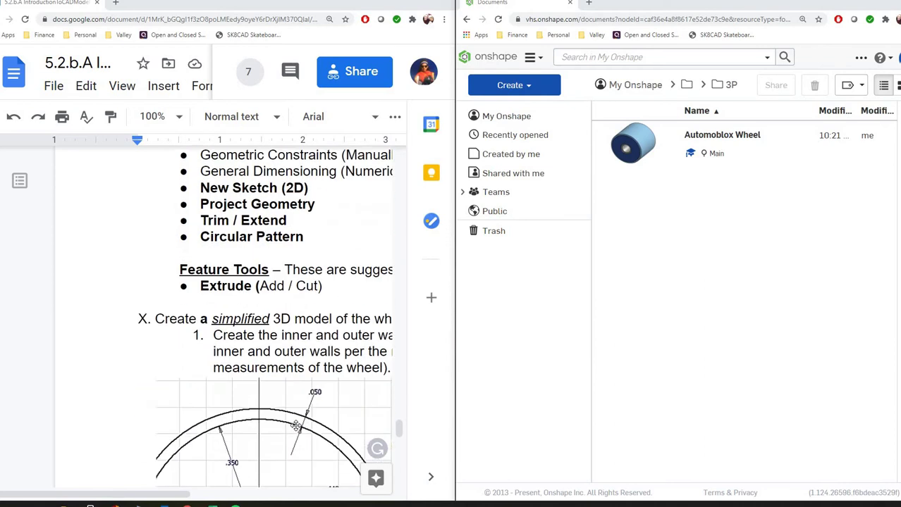
scroll(296, 425, "down", 3)
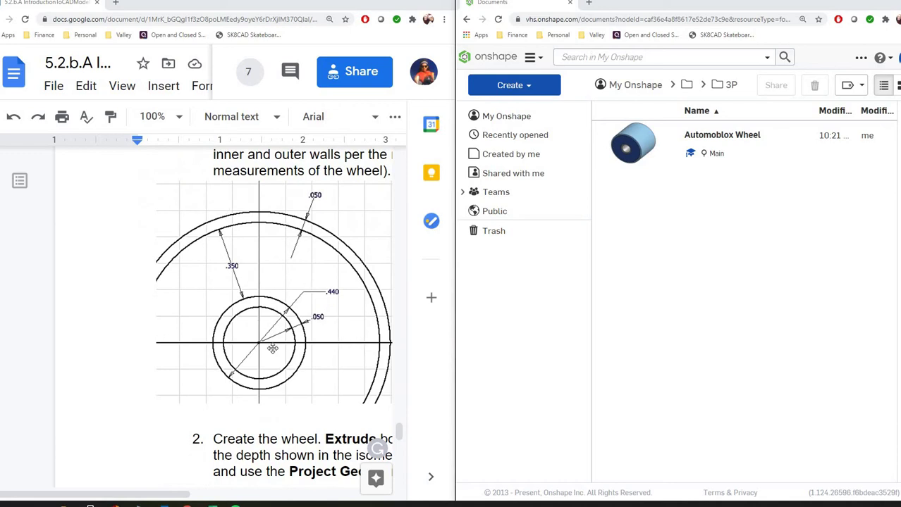
scroll(273, 348, "up", 8)
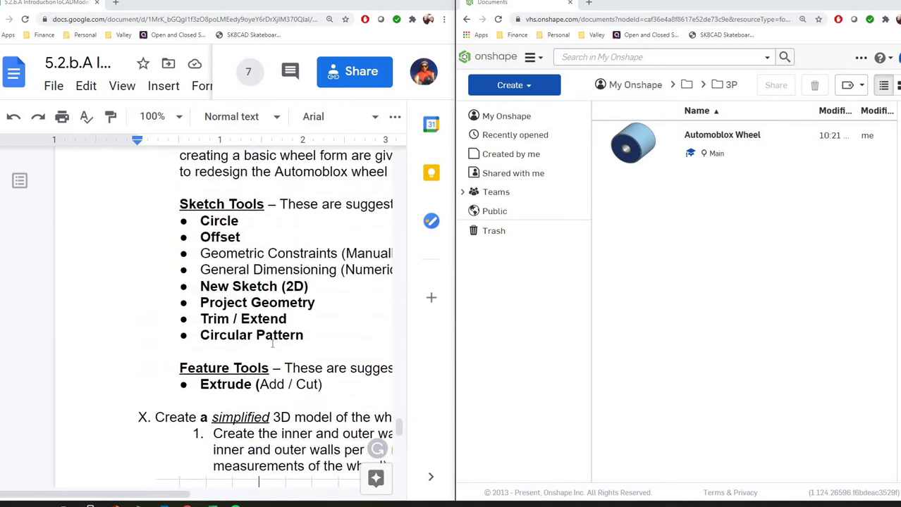
scroll(273, 344, "up", 2)
scroll(287, 181, "down", 1)
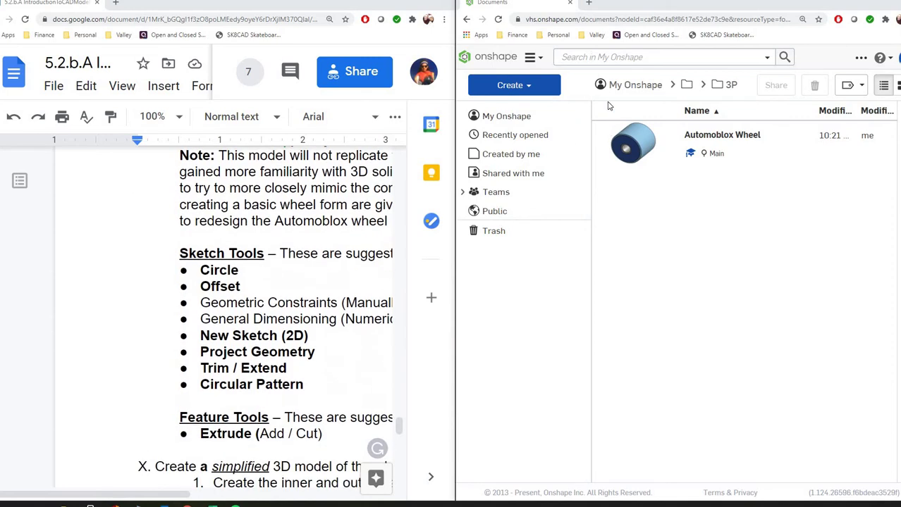
left_click(523, 94)
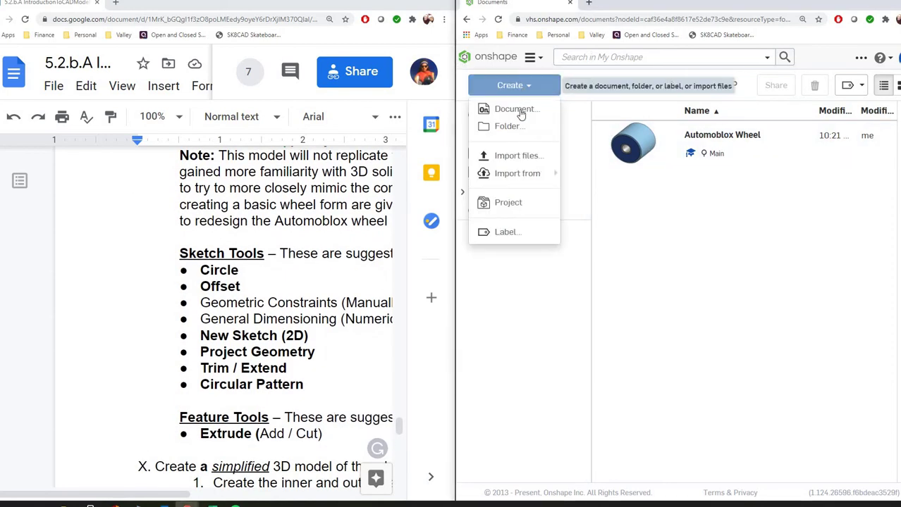
left_click(522, 112)
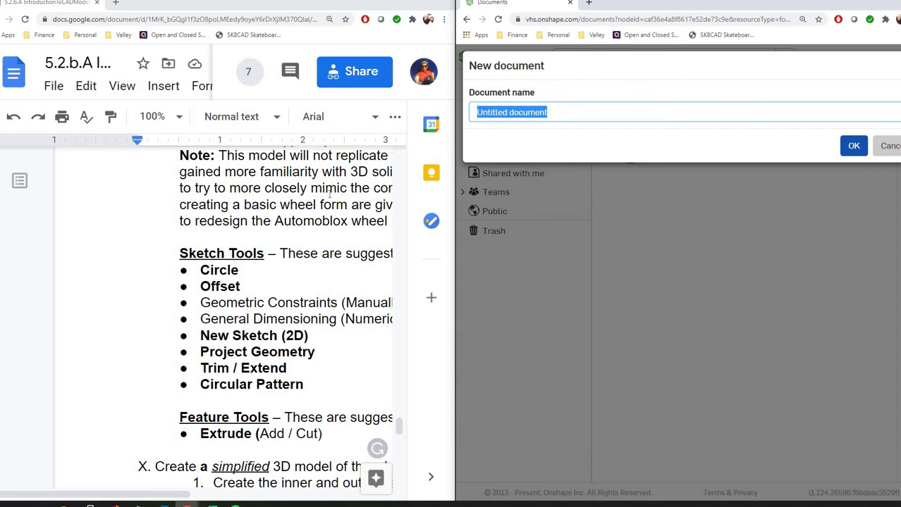
scroll(288, 222, "up", 2)
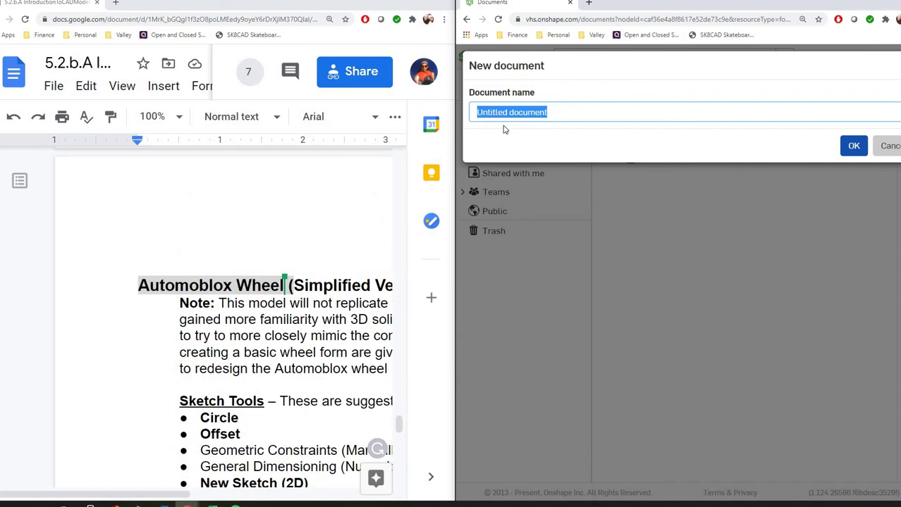
type("Autom")
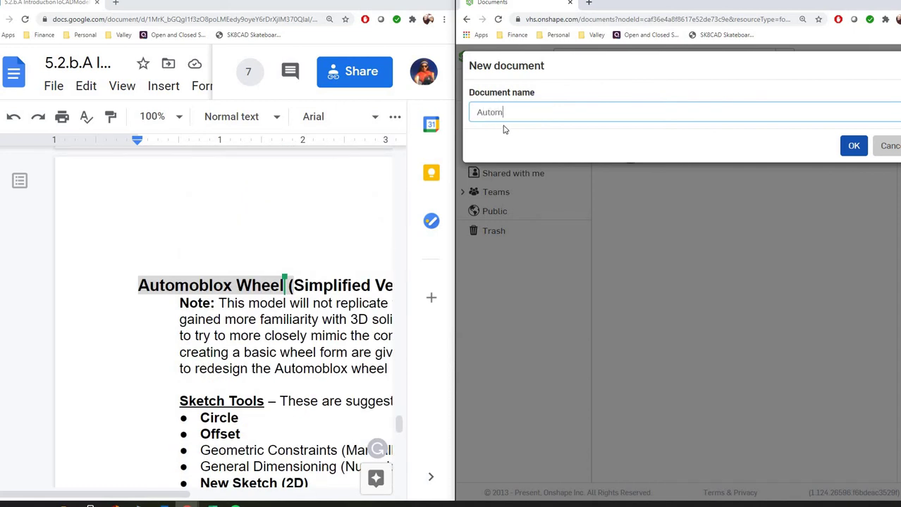
type("oblox Wheel")
left_click(856, 146)
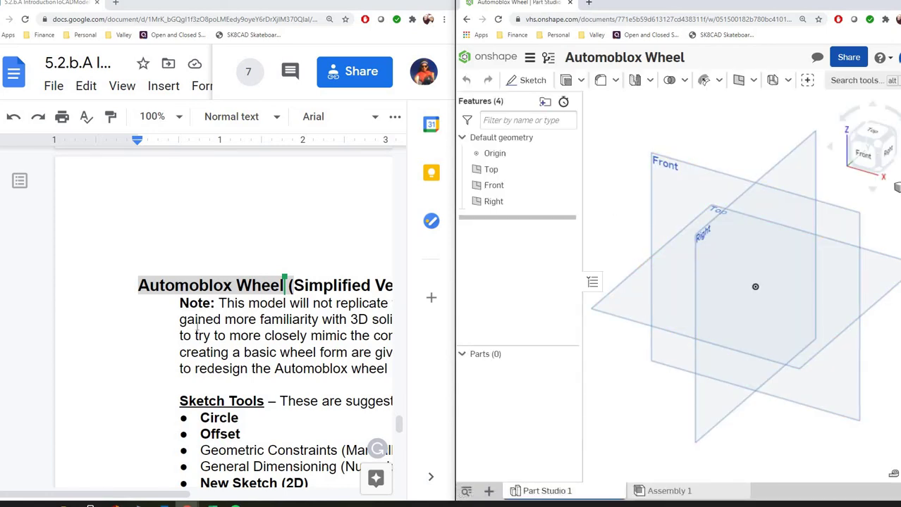
Start Sketch 1 on the Front plane with the Center point circle tool active
scroll(256, 255, "down", 8)
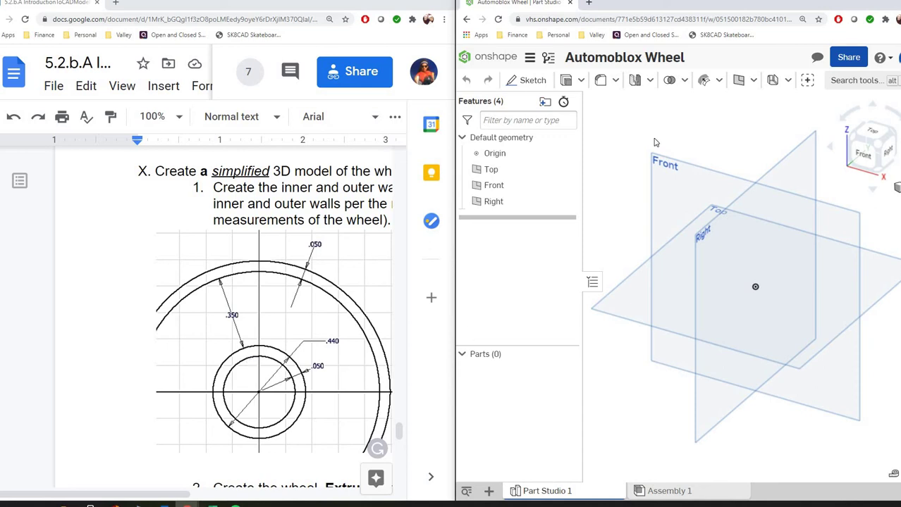
left_click(535, 82)
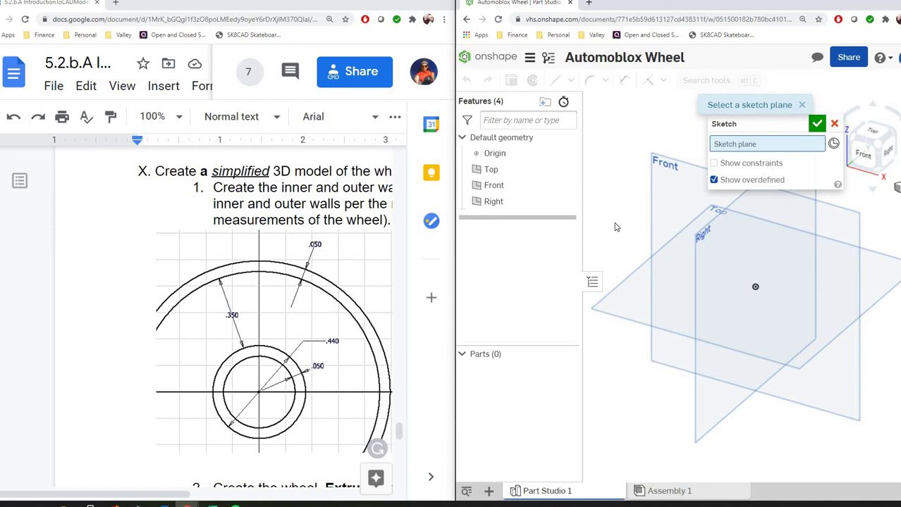
left_click(675, 167)
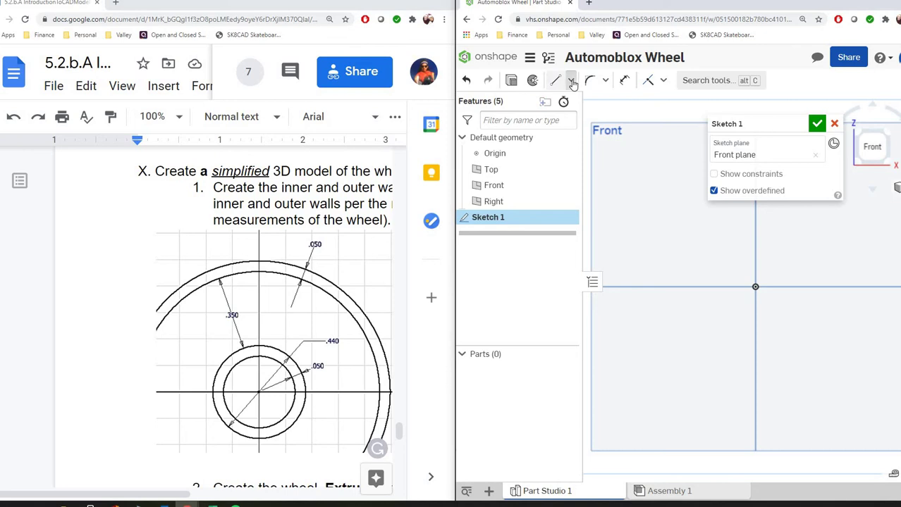
left_click(572, 81)
left_click(599, 163)
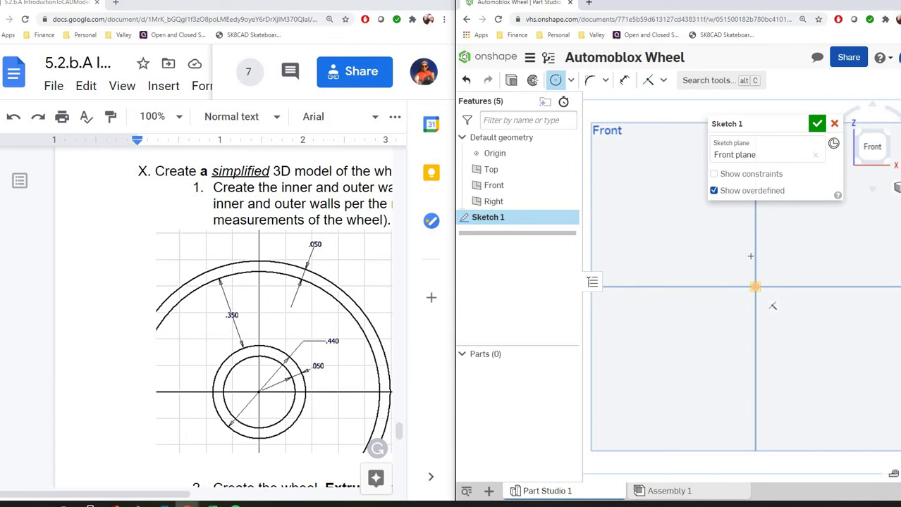
Draw concentric circles at the origin: the outer wheel rim, one just inside it, then smaller hub circles
left_click(755, 287)
left_click(646, 214)
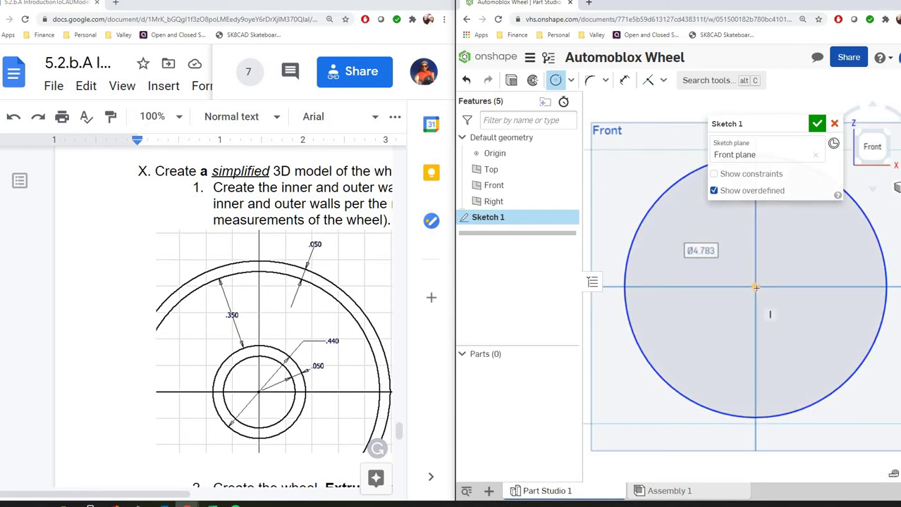
left_click(755, 287)
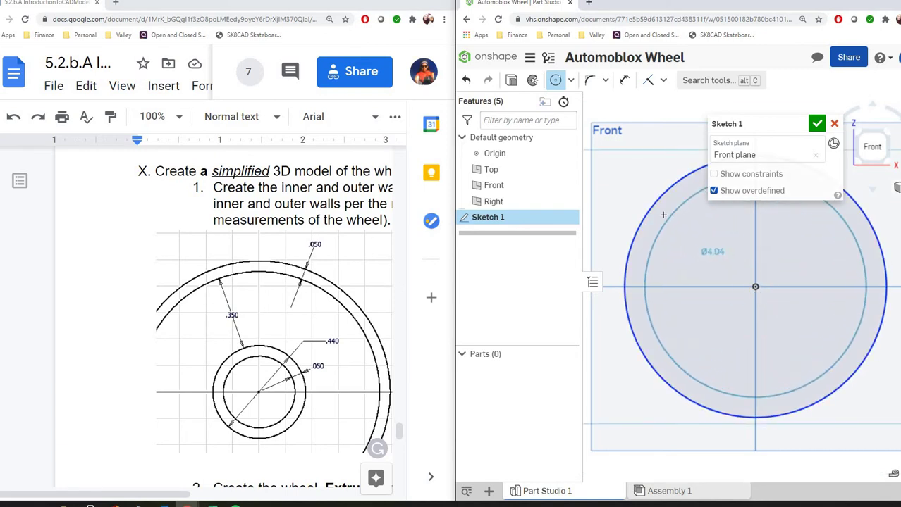
left_click(664, 214)
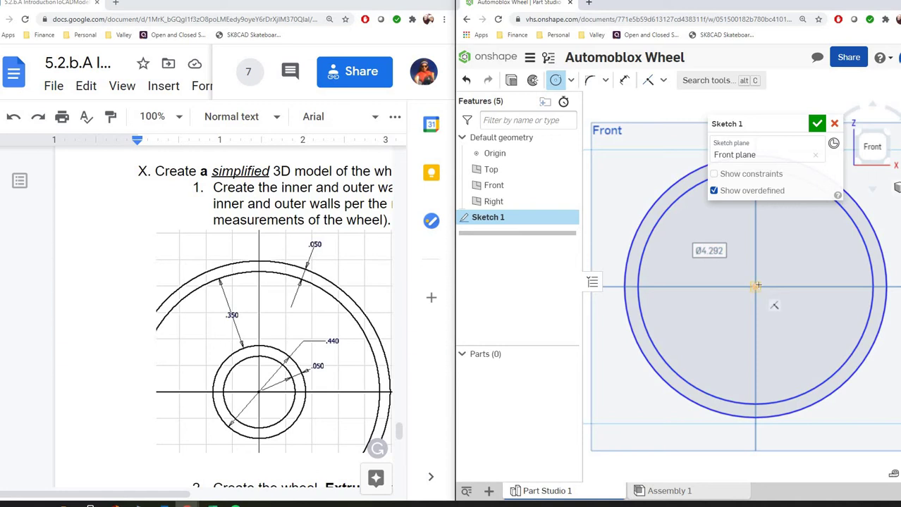
left_click(755, 287)
left_click(811, 283)
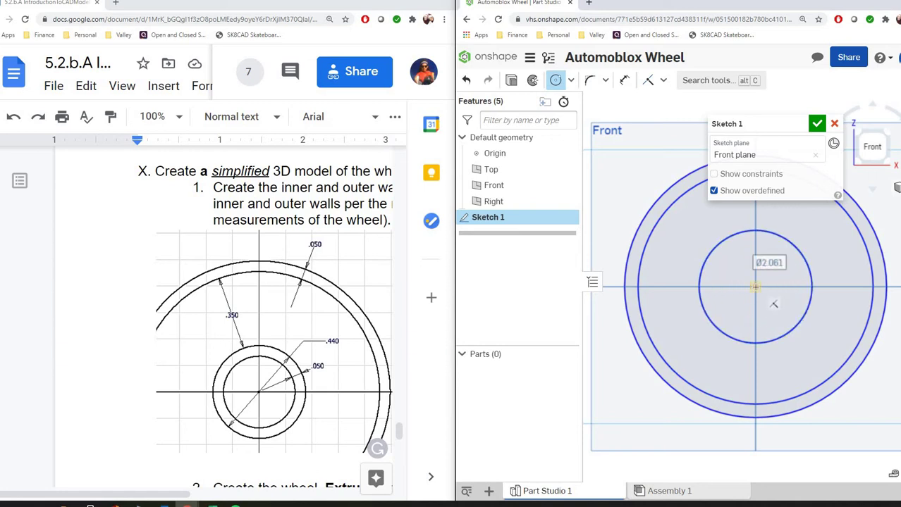
left_click(755, 287)
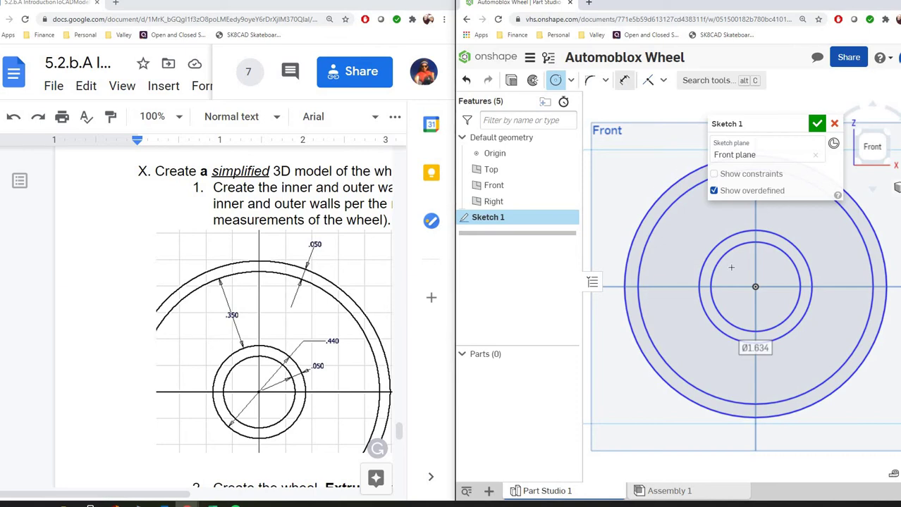
Dimension the gap between the two outer circles to 0.050 for the outer wall thickness
left_click(624, 79)
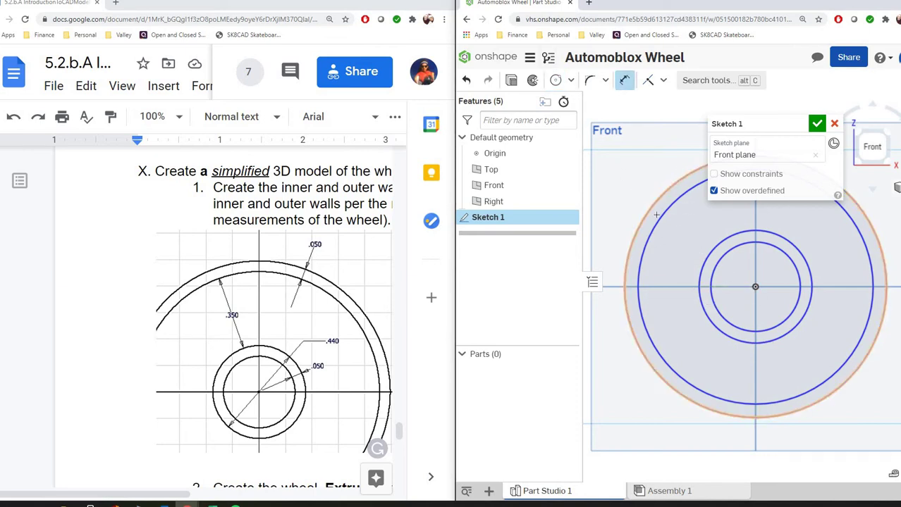
left_click(655, 214)
left_click(653, 197)
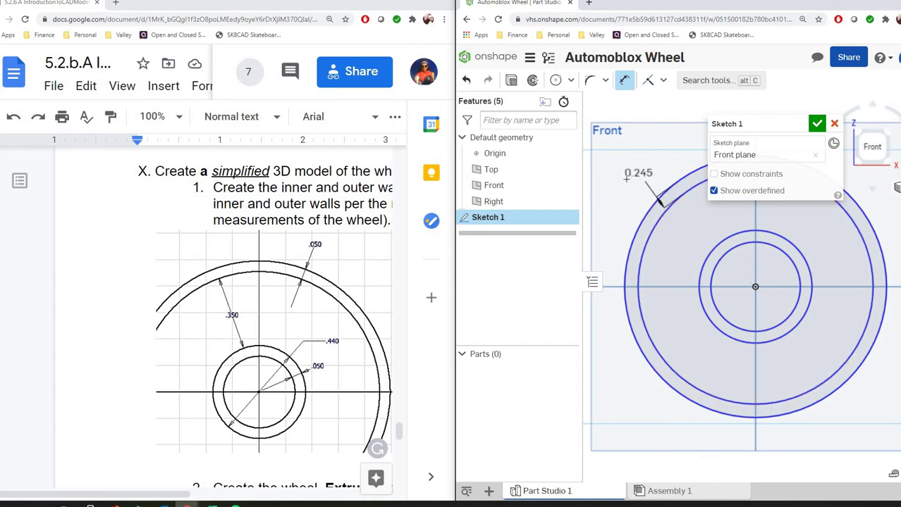
left_click(626, 179)
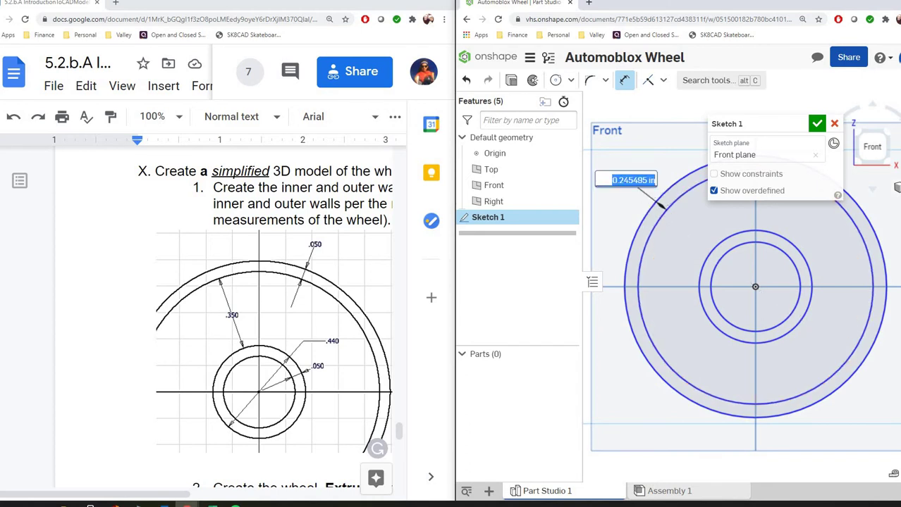
key("BackSpace")
type(".050")
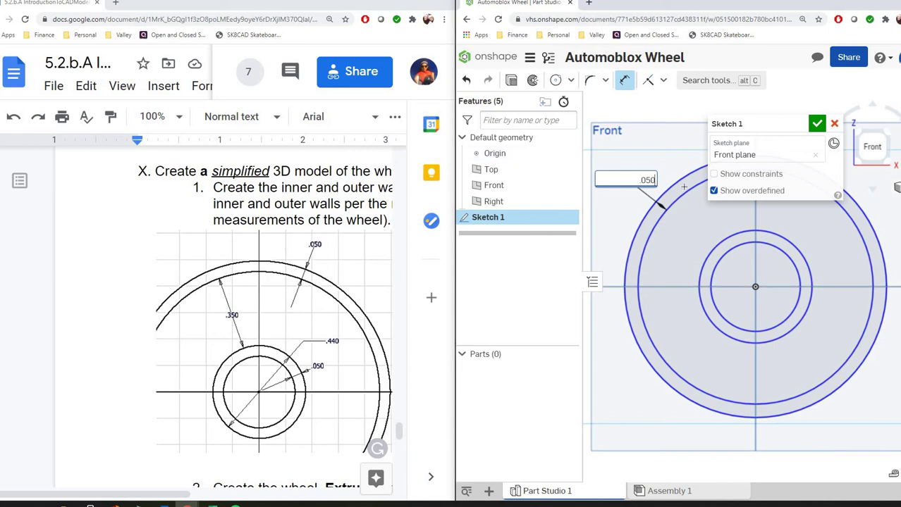
key("Return")
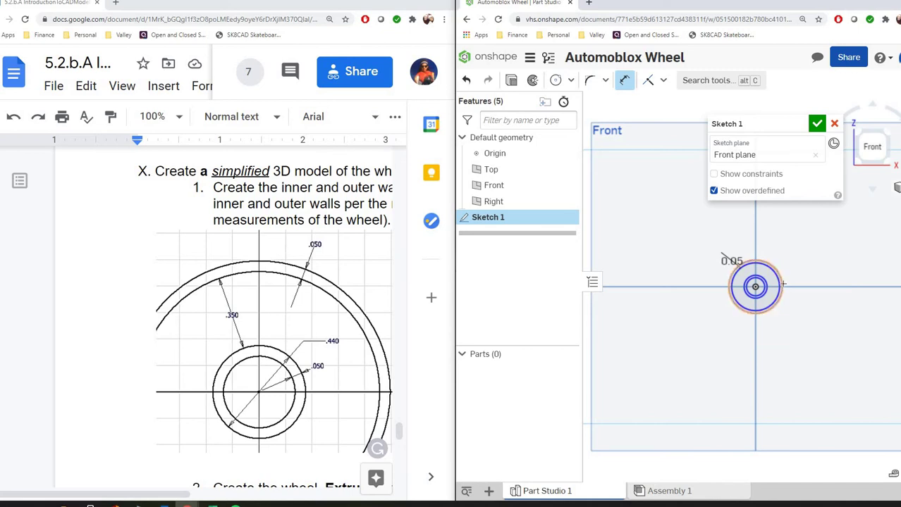
scroll(783, 284, "up", 5)
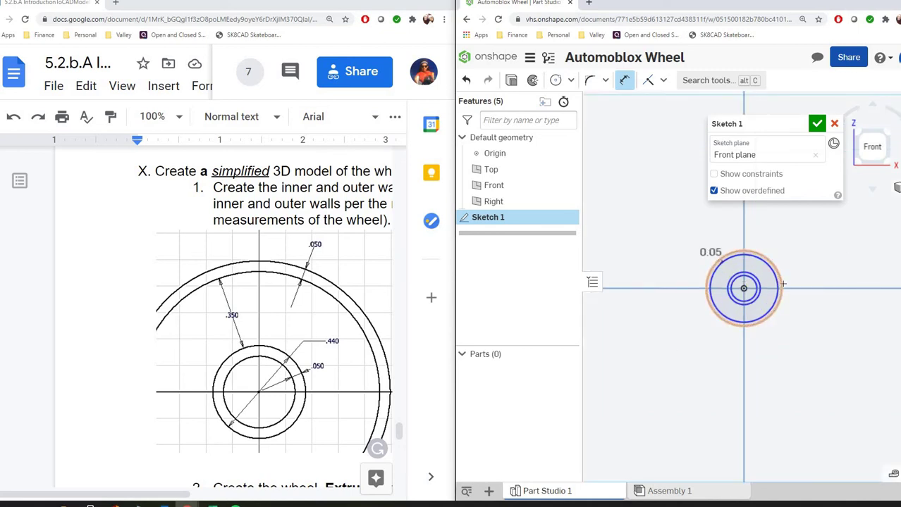
scroll(717, 278, "up", 1)
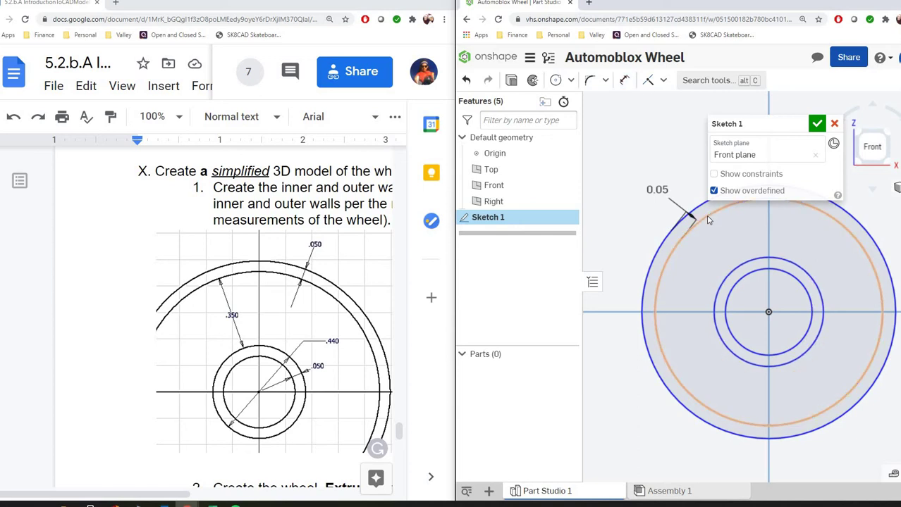
Offset the hub's outer circle outward by 0.350
left_click(624, 80)
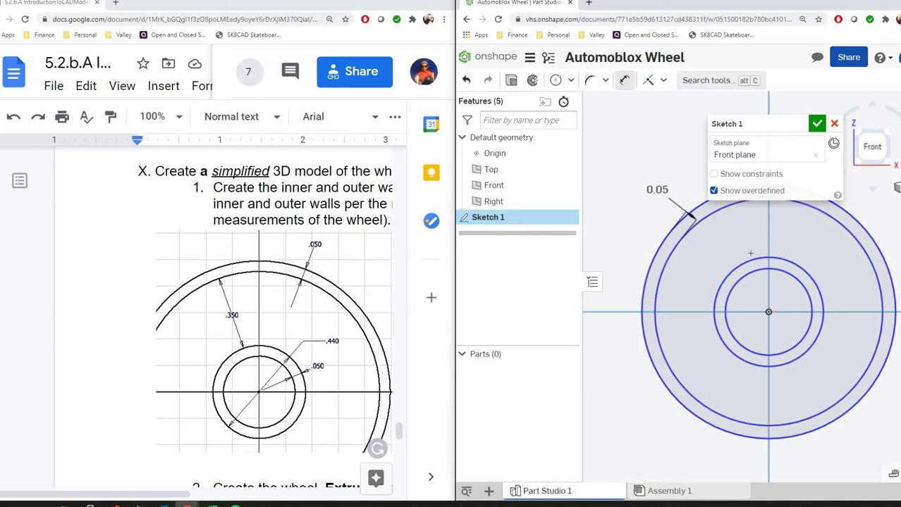
left_click(709, 216)
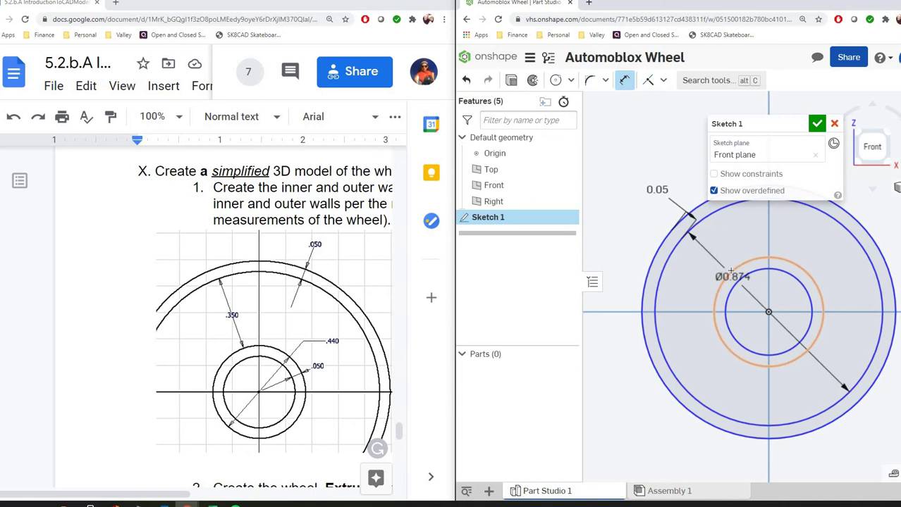
left_click(698, 274)
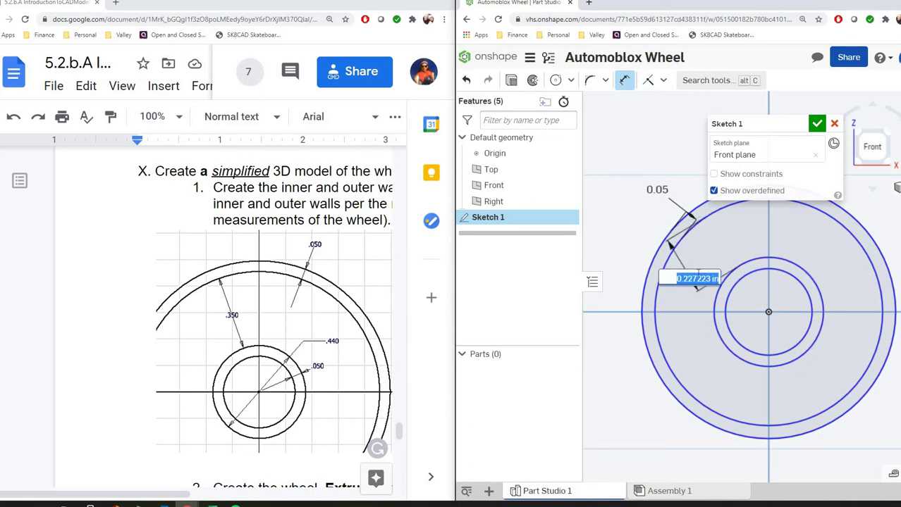
key("BackSpace")
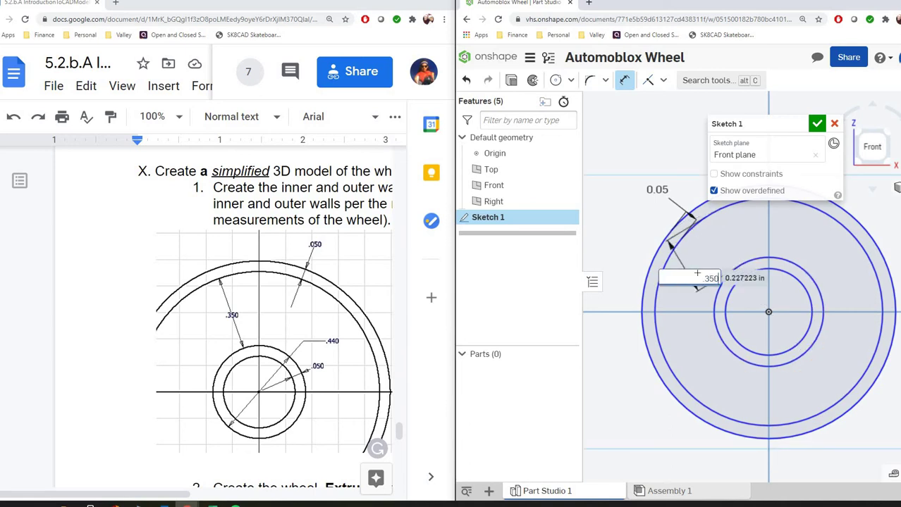
type(".350")
key("Return")
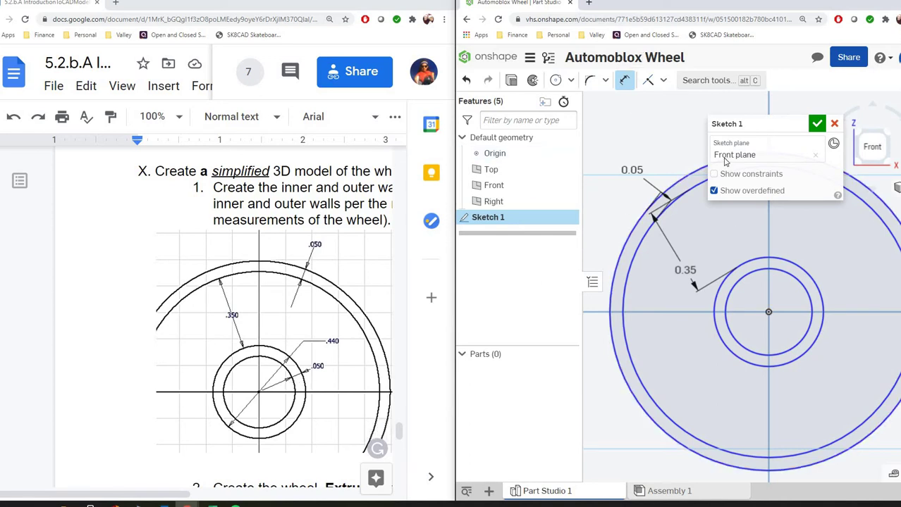
Set the hub circle's diameter to Ø0.44
left_click(749, 260)
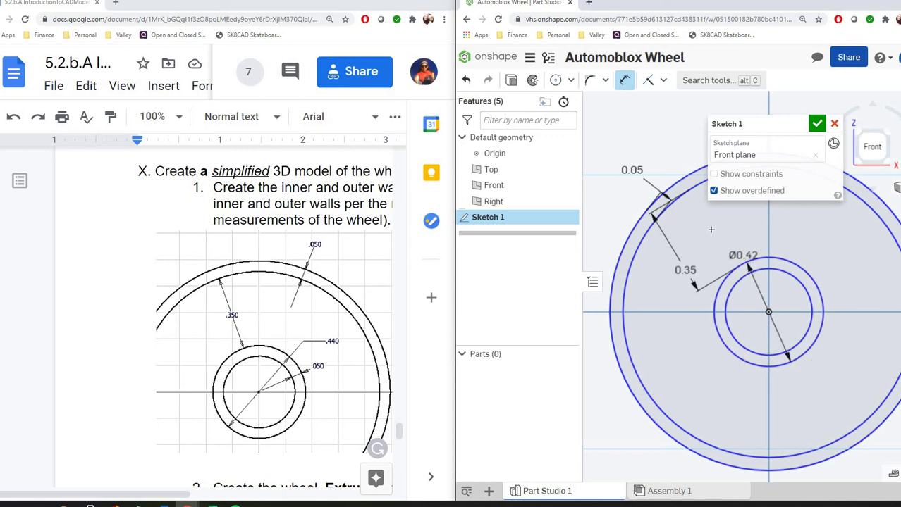
left_click(710, 232)
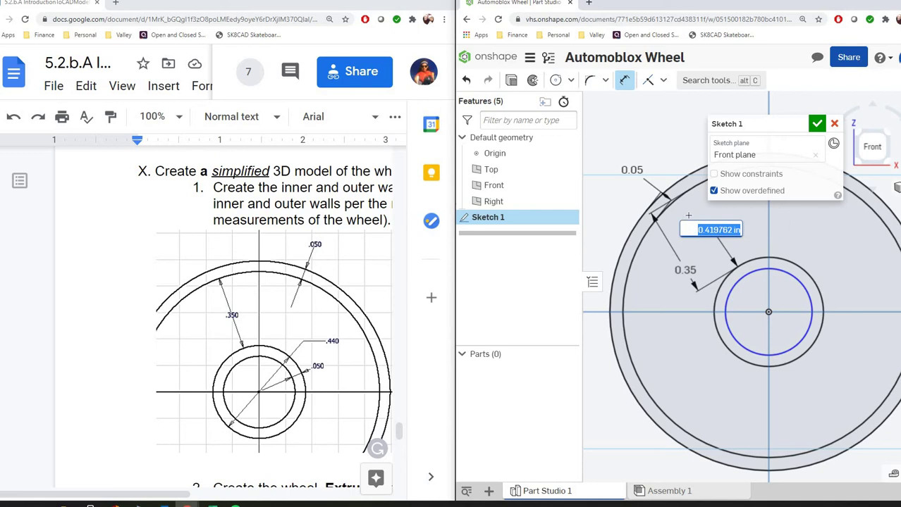
key("BackSpace")
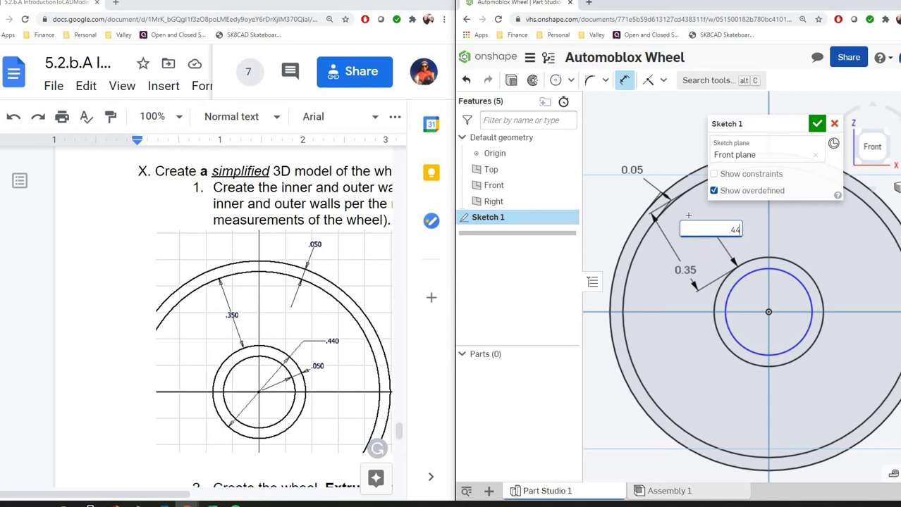
key("Return")
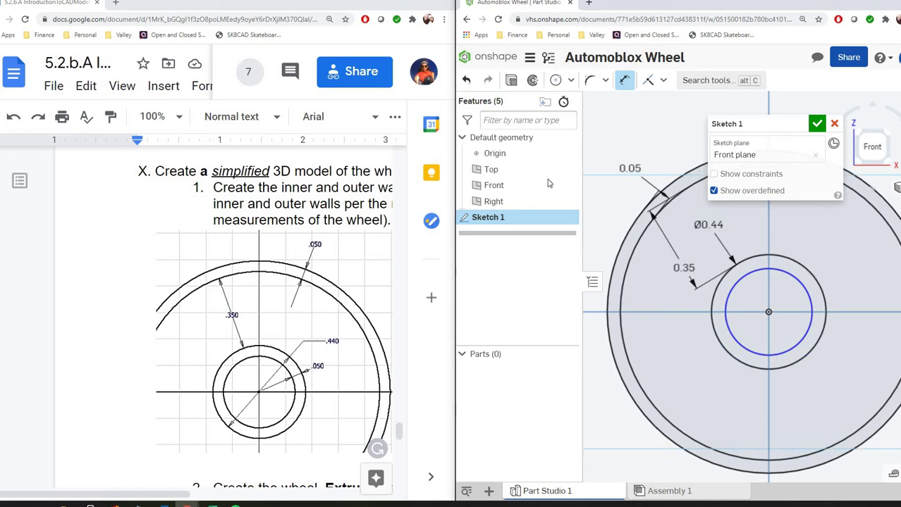
Dimension the hub wall between the two inner circles to 0.05 thickness
left_click(738, 282)
left_click(747, 259)
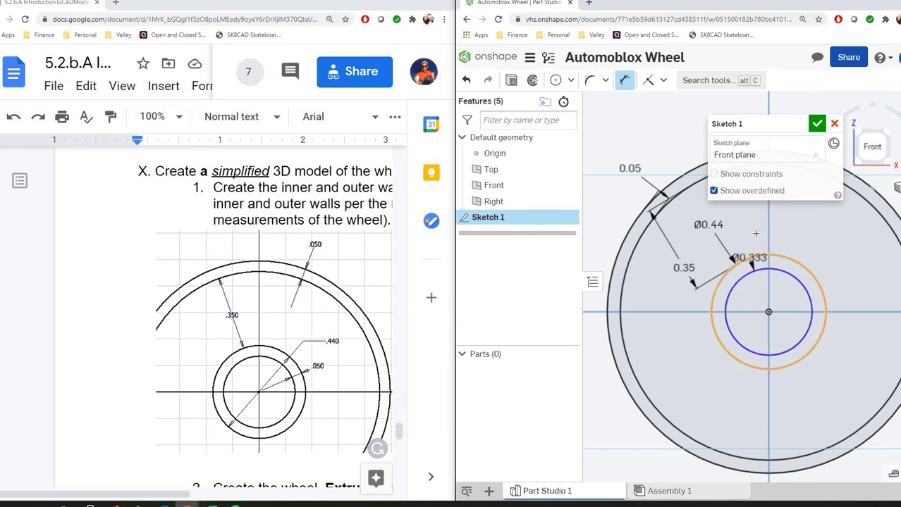
left_click(705, 244)
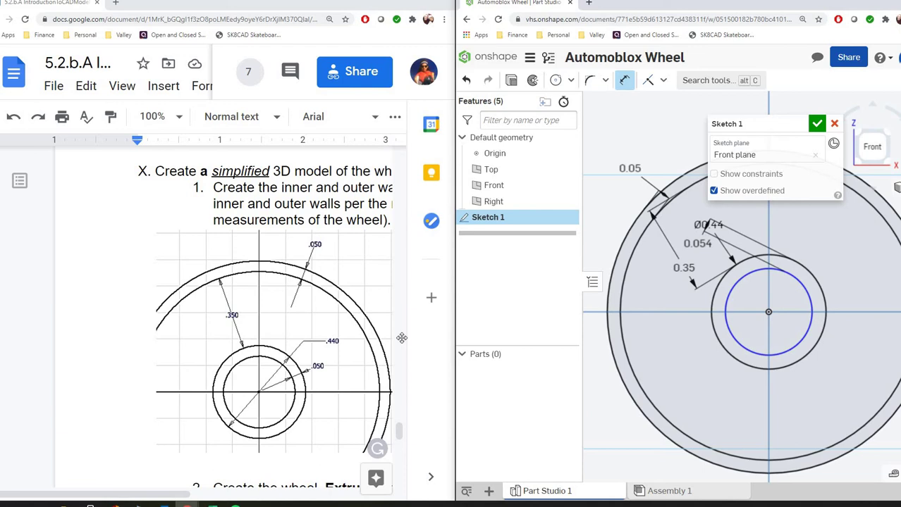
left_click(830, 243)
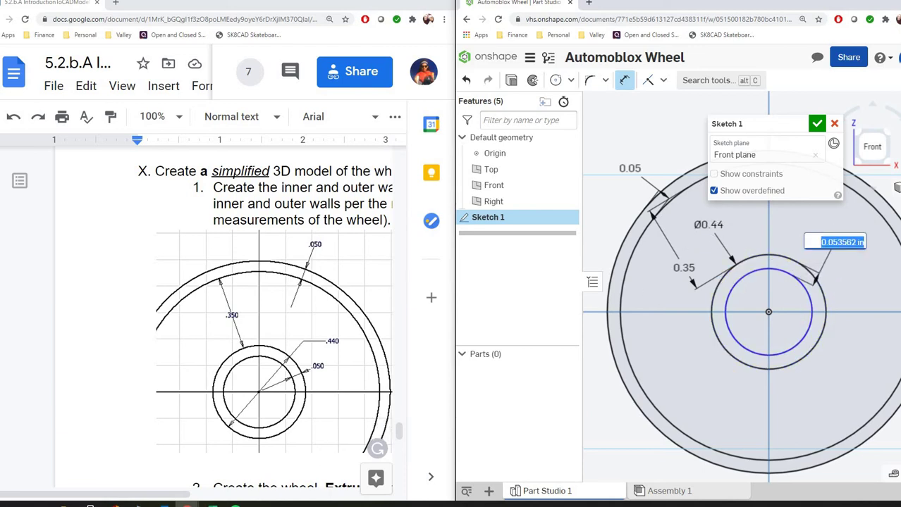
key("BackSpace")
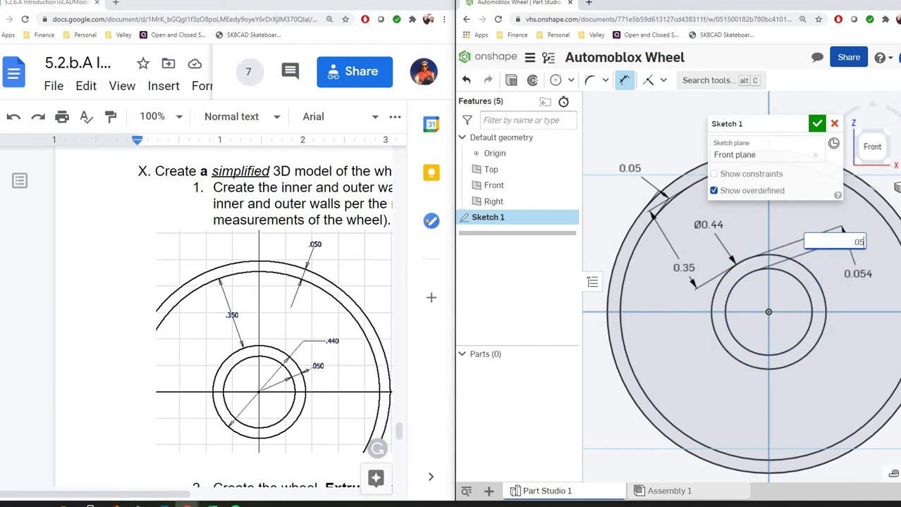
key("Return")
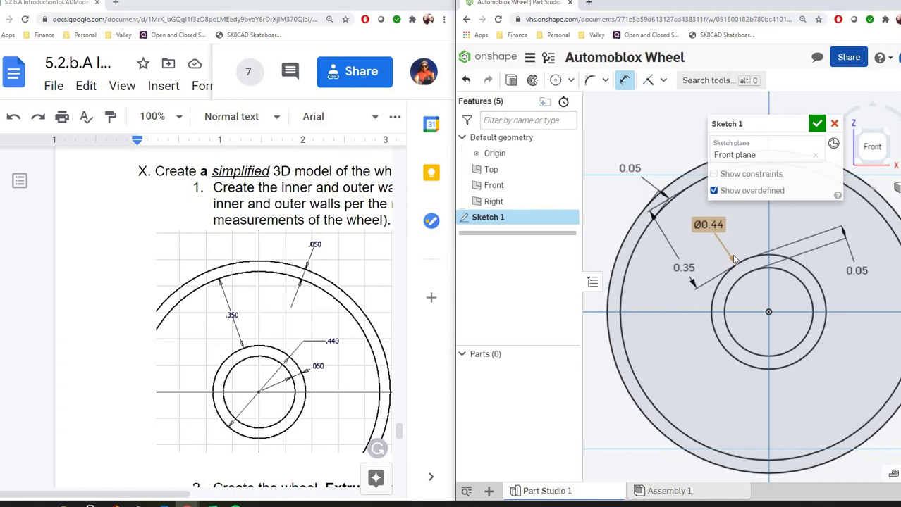
Finish Sketch 1 and view the model in isometric
left_click(816, 123)
left_click(886, 133)
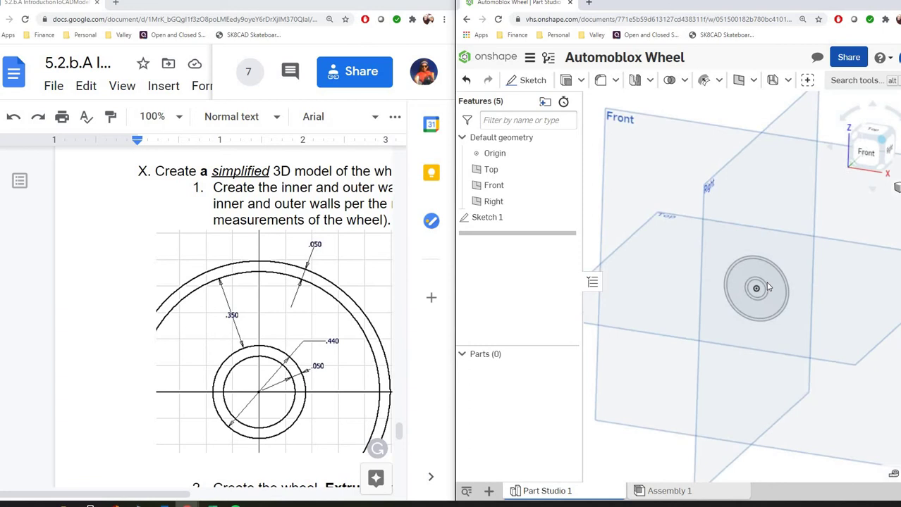
scroll(648, 231, "up", 5)
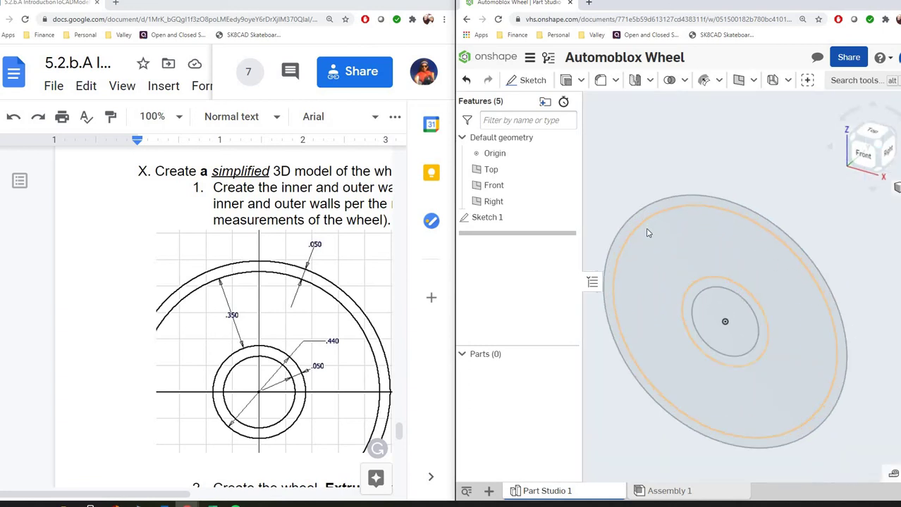
Extrude the outer and inner rings 0.57 in deep, creating Part 1 and Part 2
left_click(568, 83)
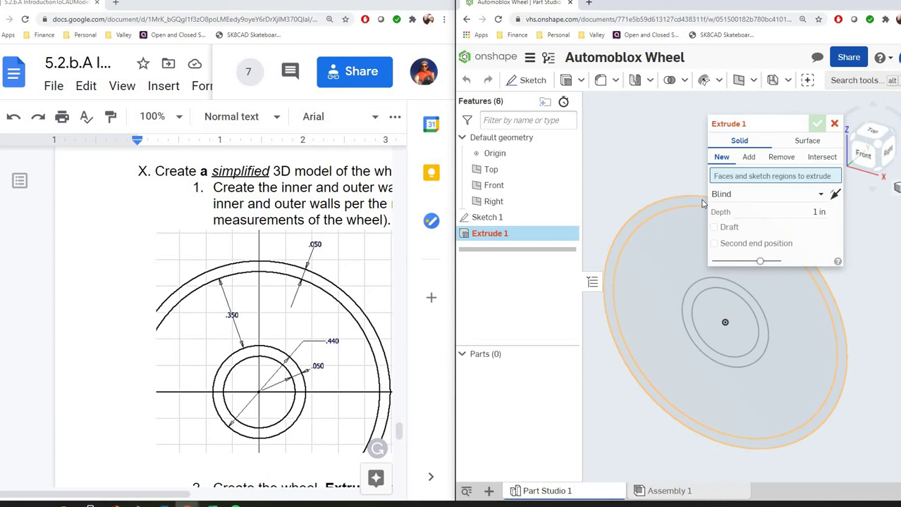
left_click(667, 210)
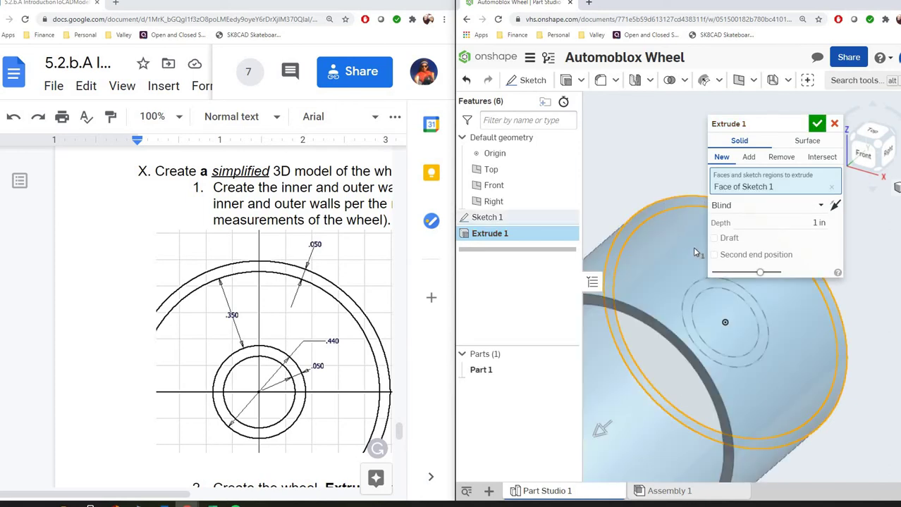
left_click(710, 284)
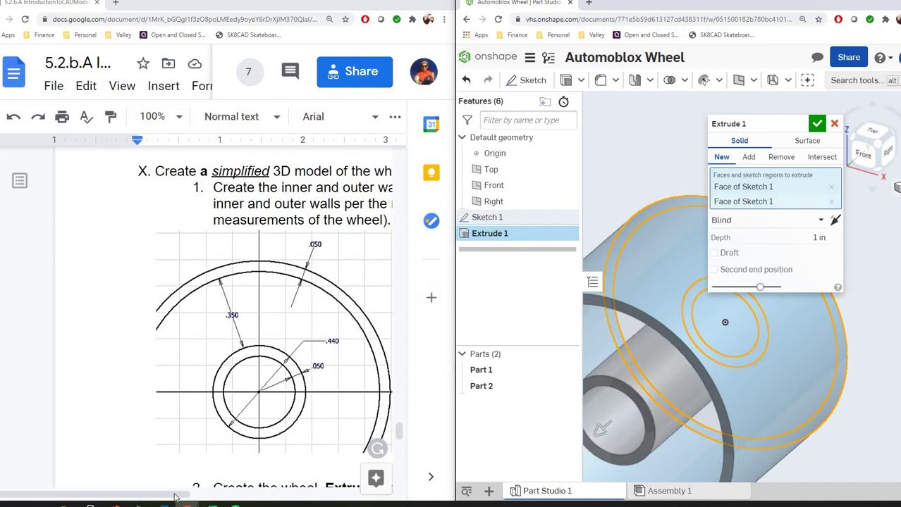
mouse_move(178, 496)
left_mouse_down()
mouse_move(310, 495)
mouse_move(331, 472)
left_mouse_up()
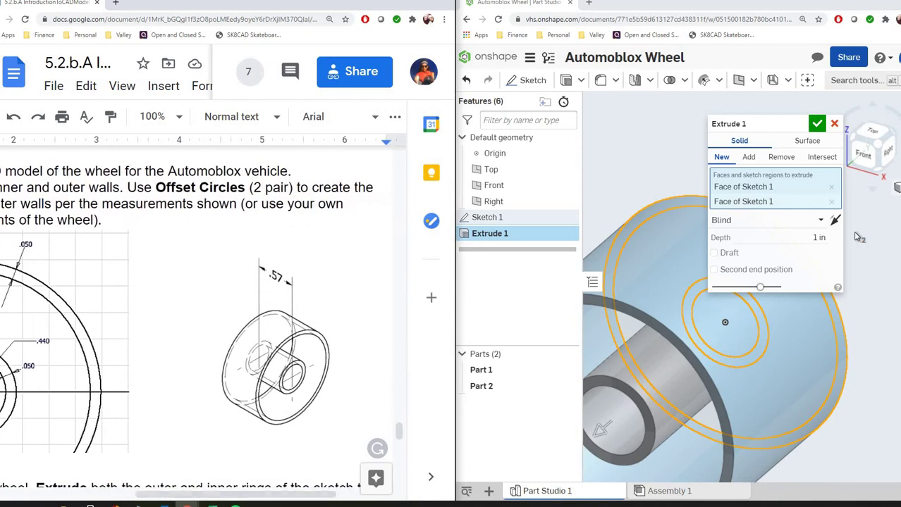
double_click(812, 237)
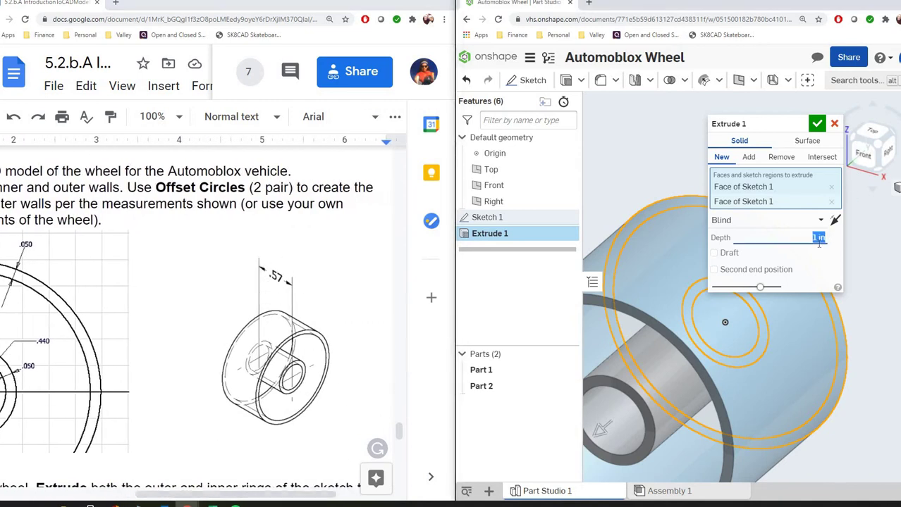
key("BackSpace")
type(".57")
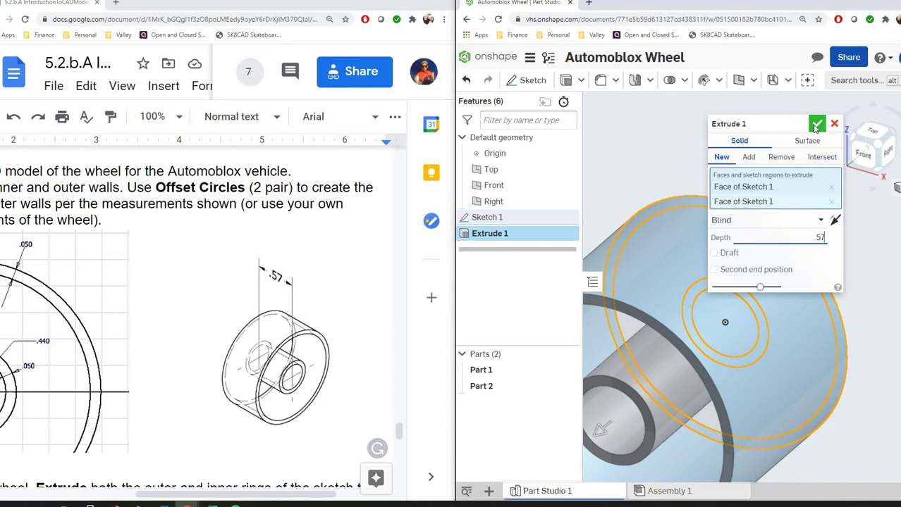
left_click(816, 124)
scroll(669, 352, "down", 6)
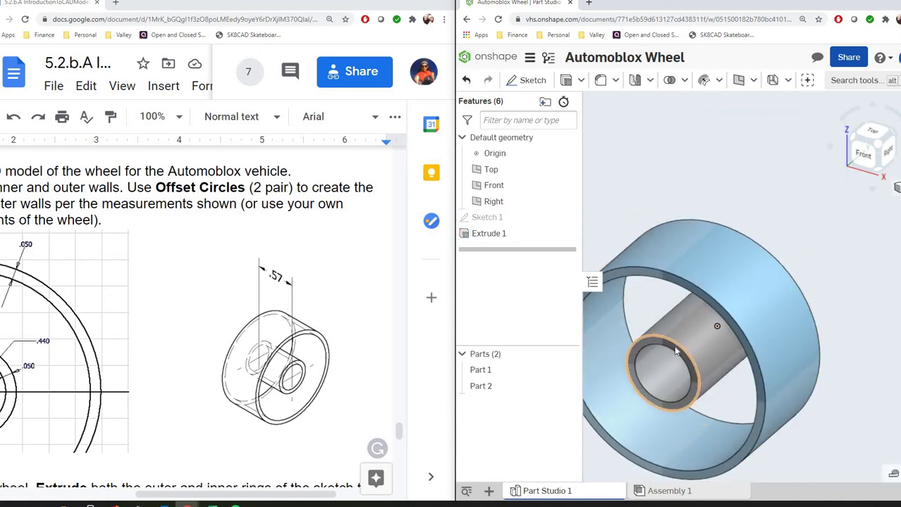
scroll(643, 366, "up", 5)
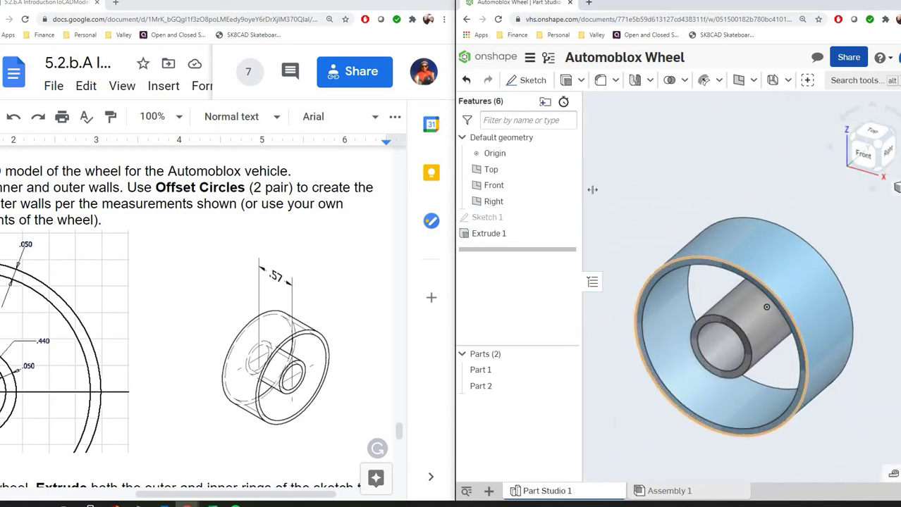
scroll(173, 340, "down", 1)
scroll(172, 340, "down", 3)
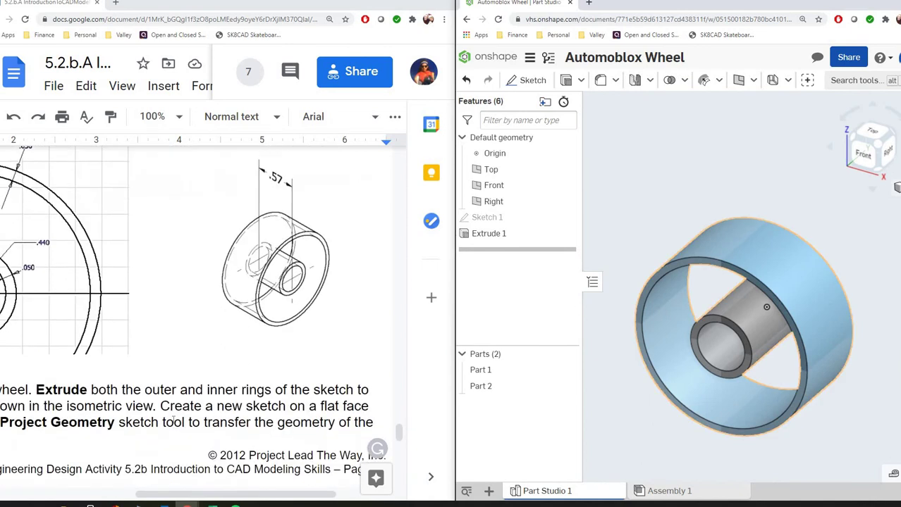
scroll(88, 496, "left", 1)
scroll(88, 495, "left", 2)
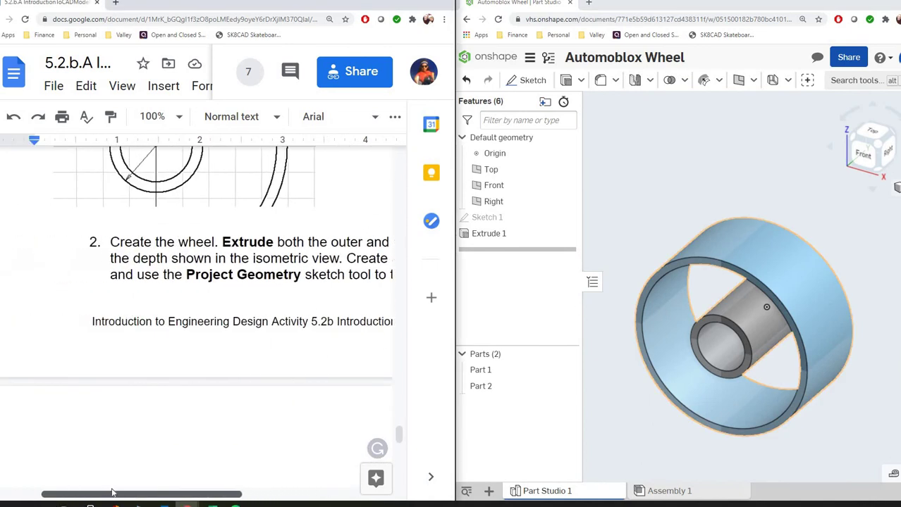
scroll(165, 354, "down", 3)
scroll(165, 353, "down", 3)
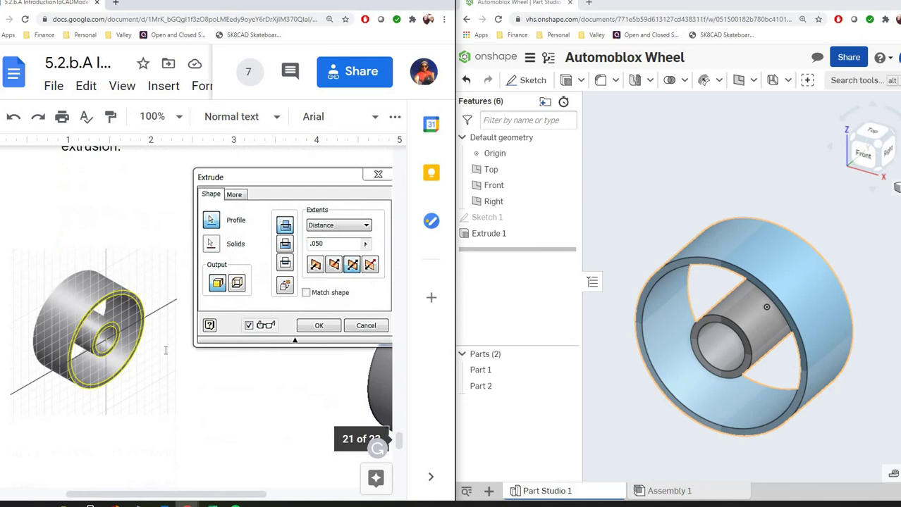
scroll(172, 335, "up", 2)
scroll(171, 334, "up", 1)
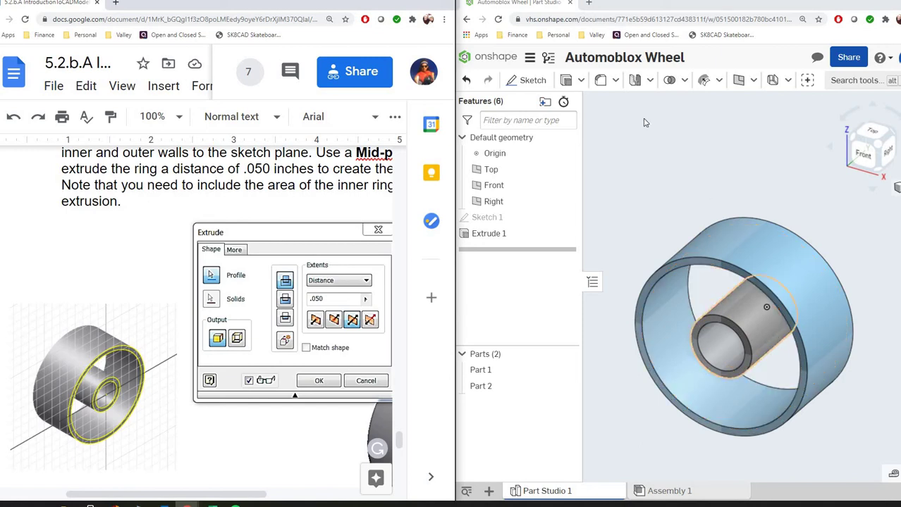
Start Sketch 2 on the ring face of Extrude 1
left_click(525, 79)
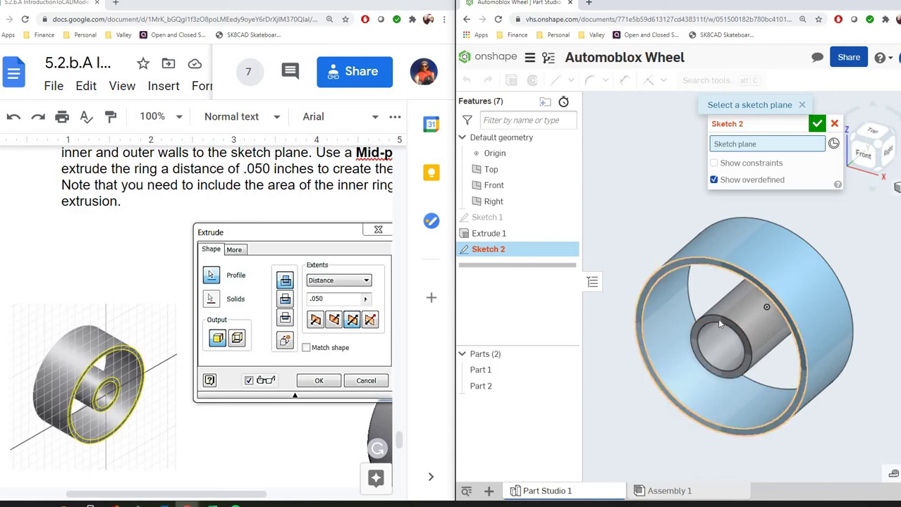
left_click(708, 268)
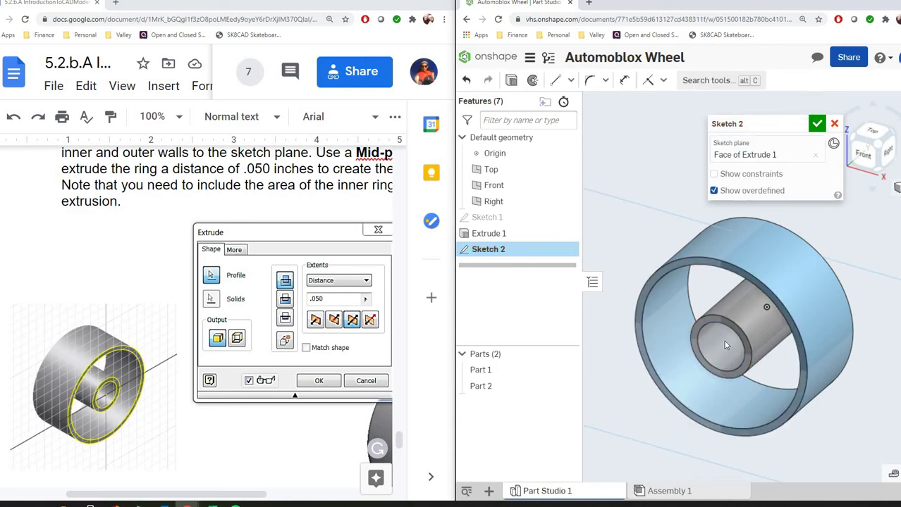
left_click(867, 156)
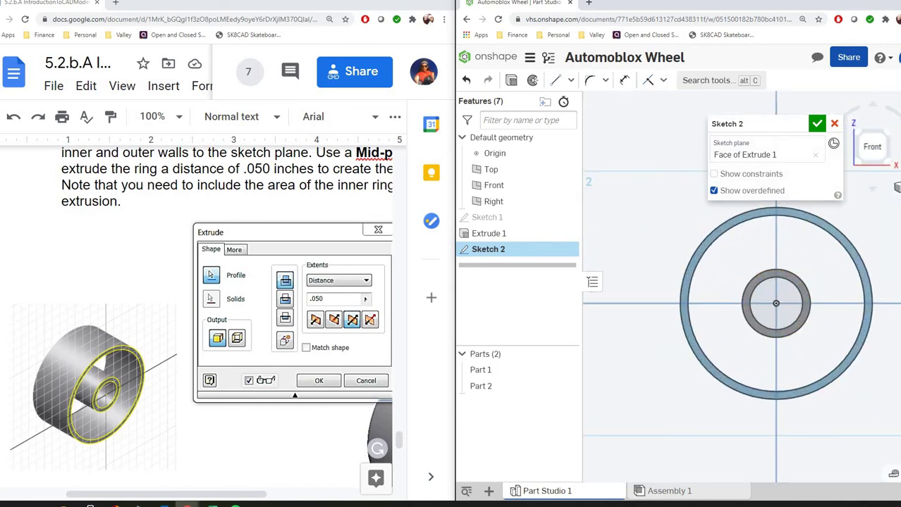
right_click_drag(648, 230, 728, 287)
key("shift+7")
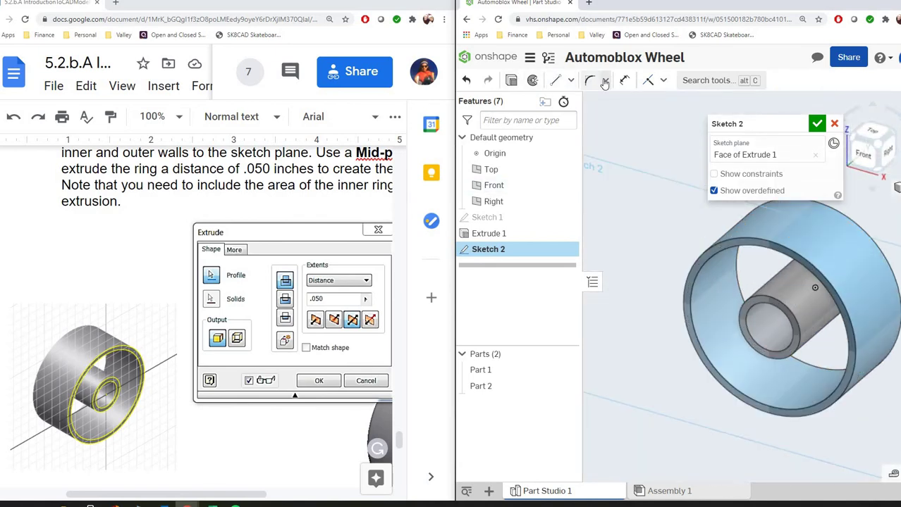
Project the ring's inner and outer edges and the hub edge into Sketch 2, then accept it
left_click(570, 82)
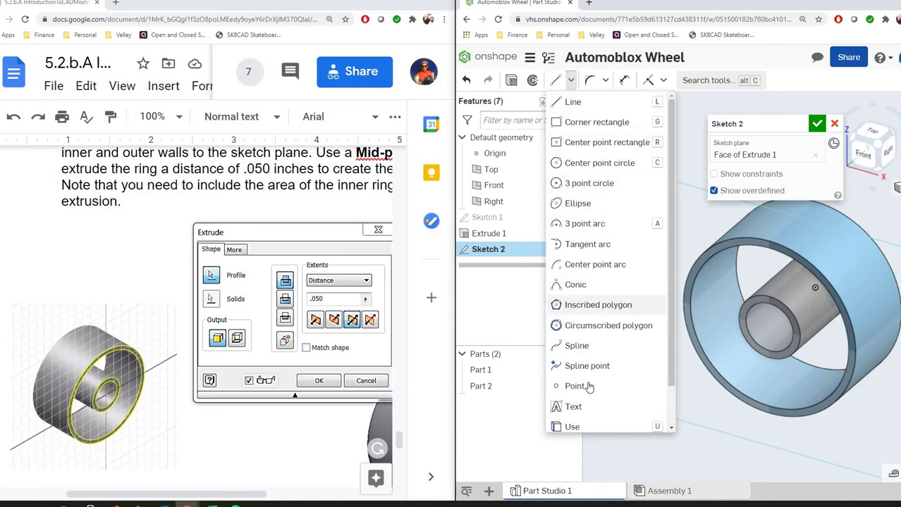
scroll(589, 387, "down", 1)
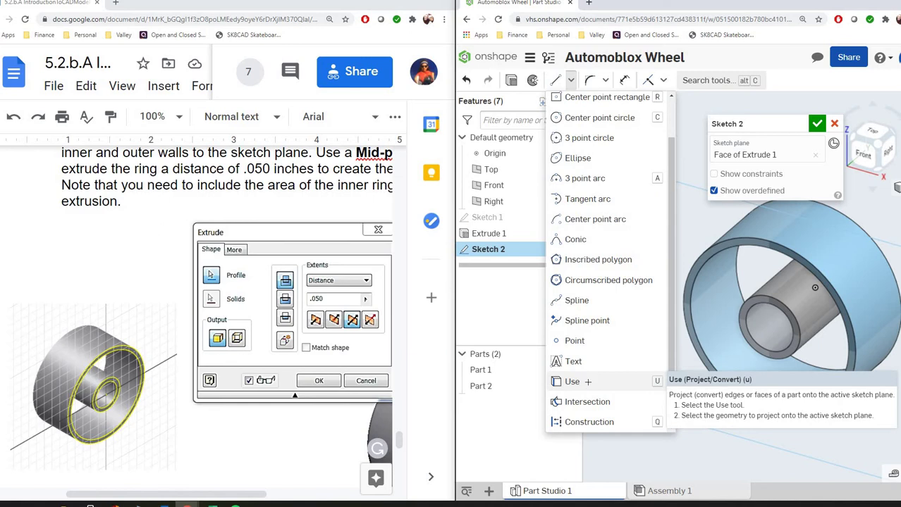
left_click(587, 381)
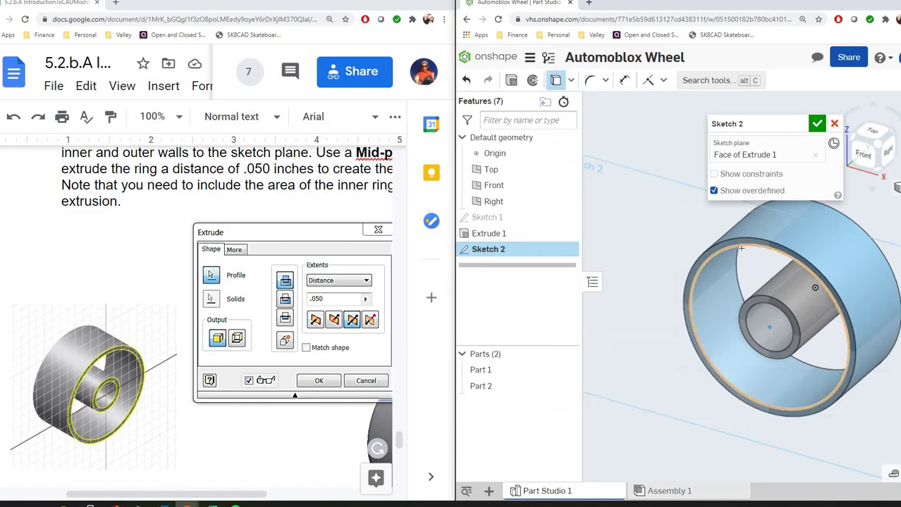
left_click(740, 248)
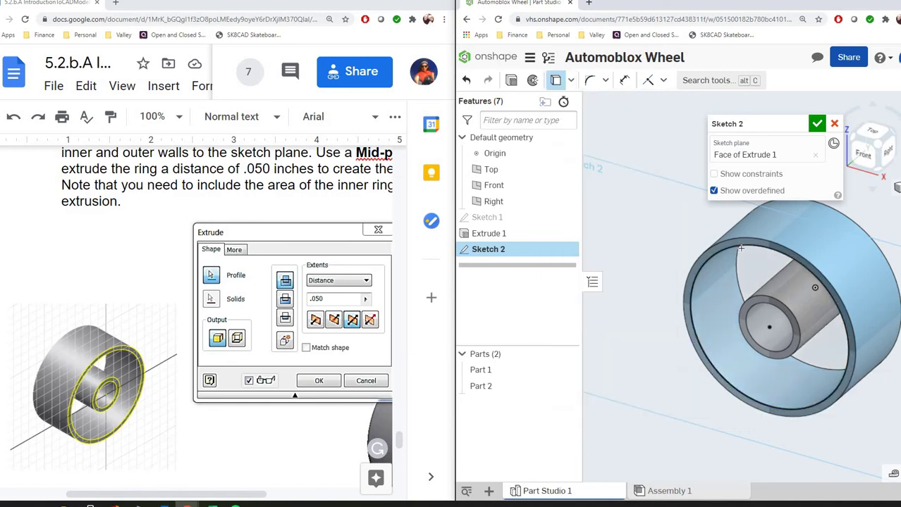
left_click(756, 301)
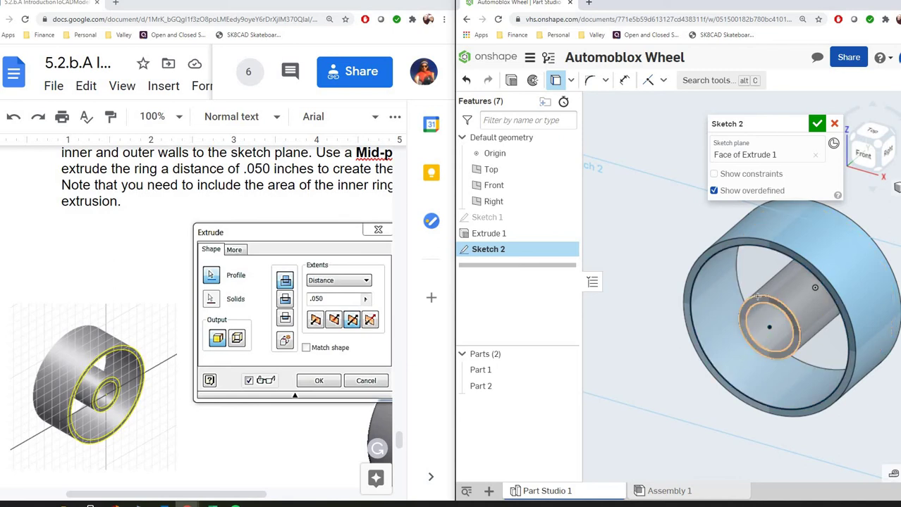
left_click(754, 286)
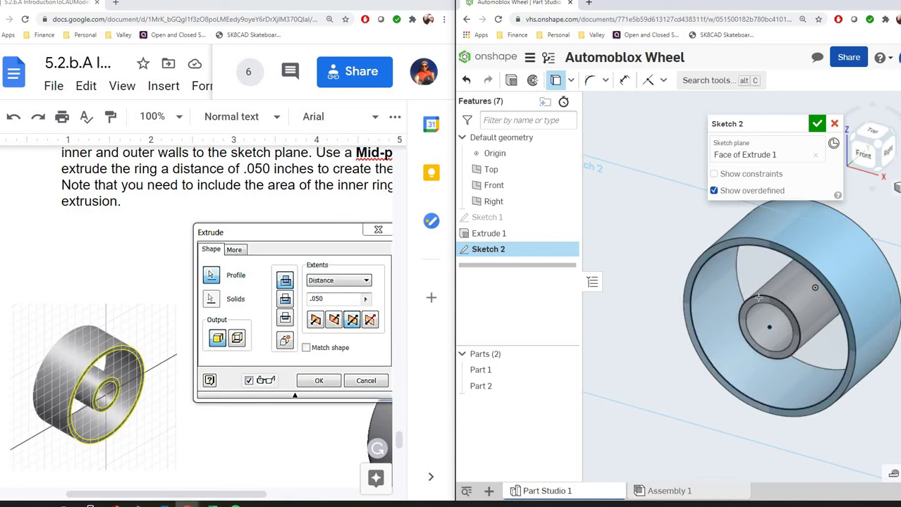
left_click(814, 125)
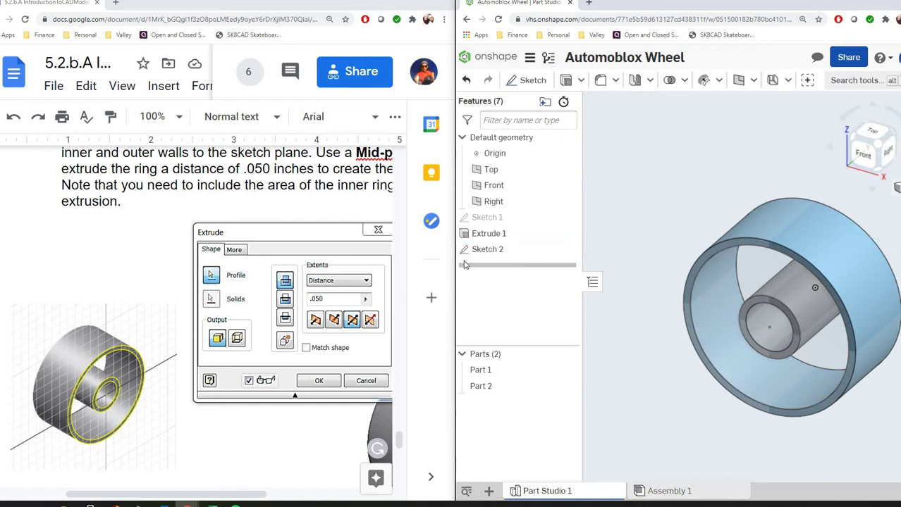
Start an extrude of the Sketch 2 ring region
left_click(565, 80)
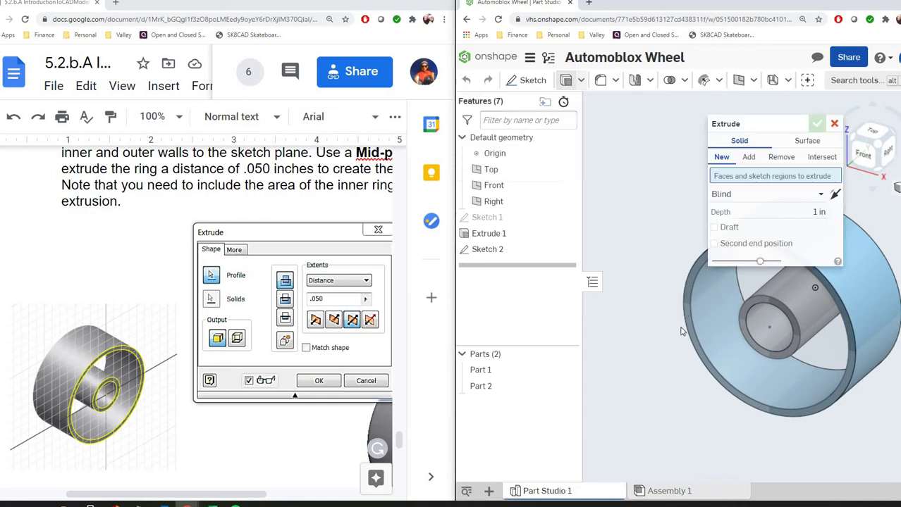
left_click(731, 295)
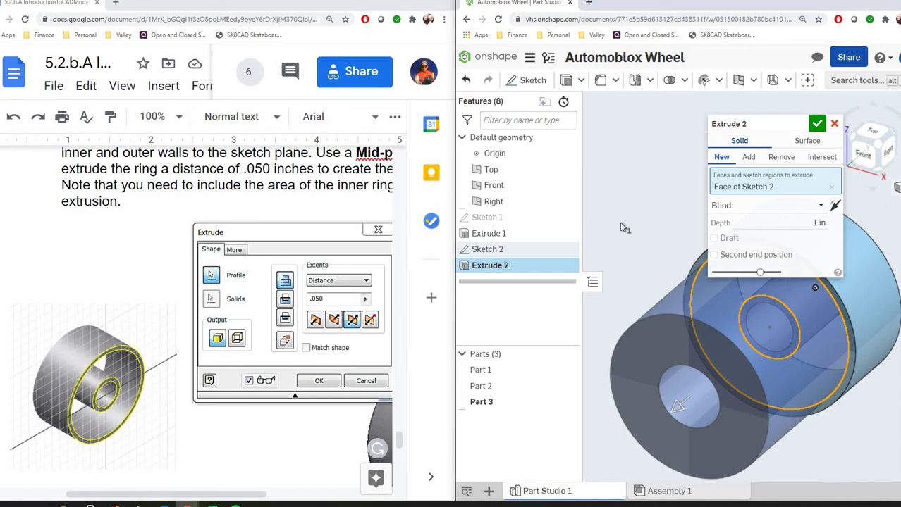
scroll(214, 456, "down", 2)
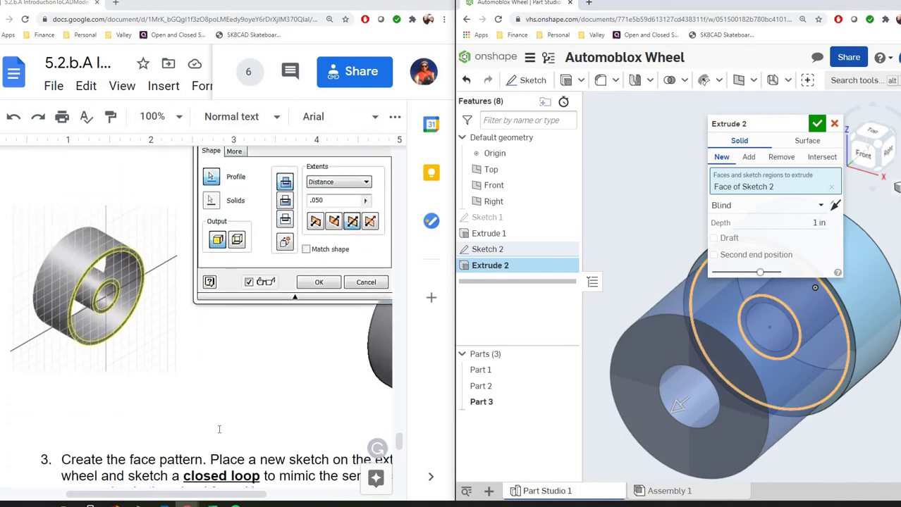
scroll(218, 441, "down", 6)
scroll(218, 426, "up", 6)
scroll(217, 423, "up", 3)
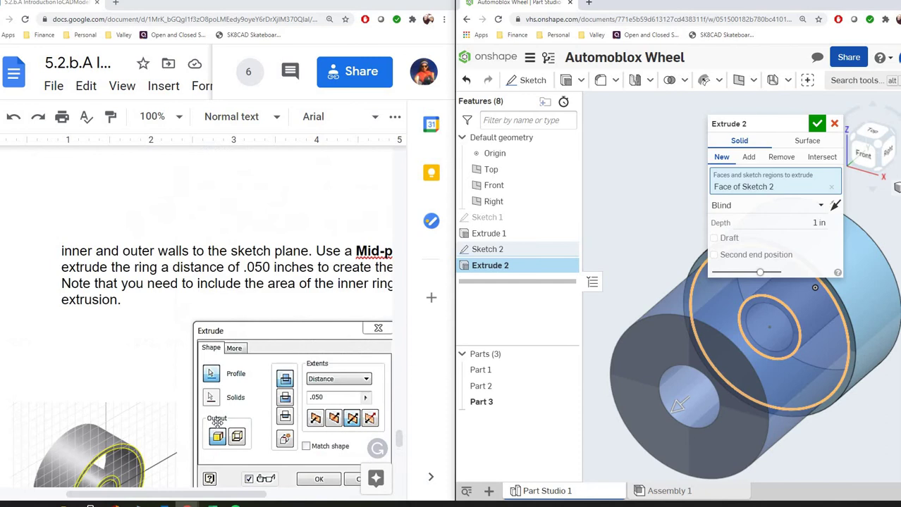
scroll(195, 493, "down", 1)
scroll(292, 497, "right", 5)
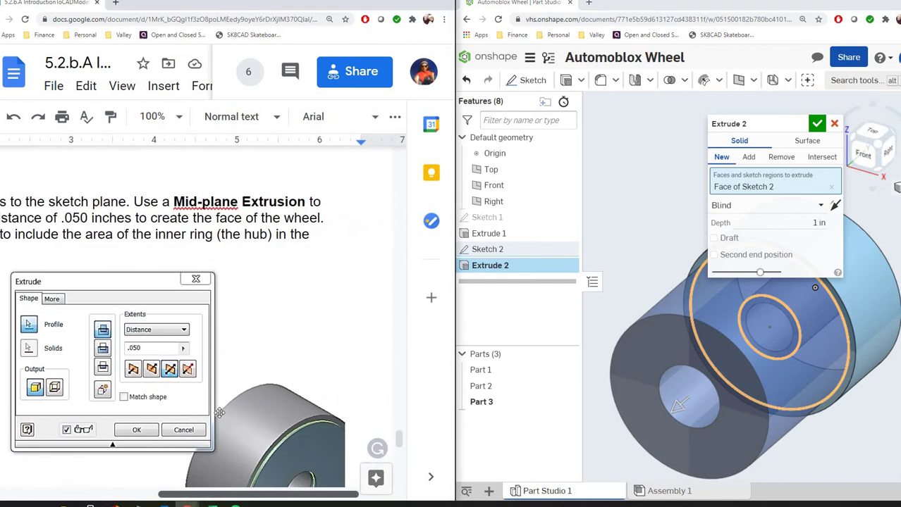
scroll(141, 243, "down", 3)
scroll(141, 241, "up", 1)
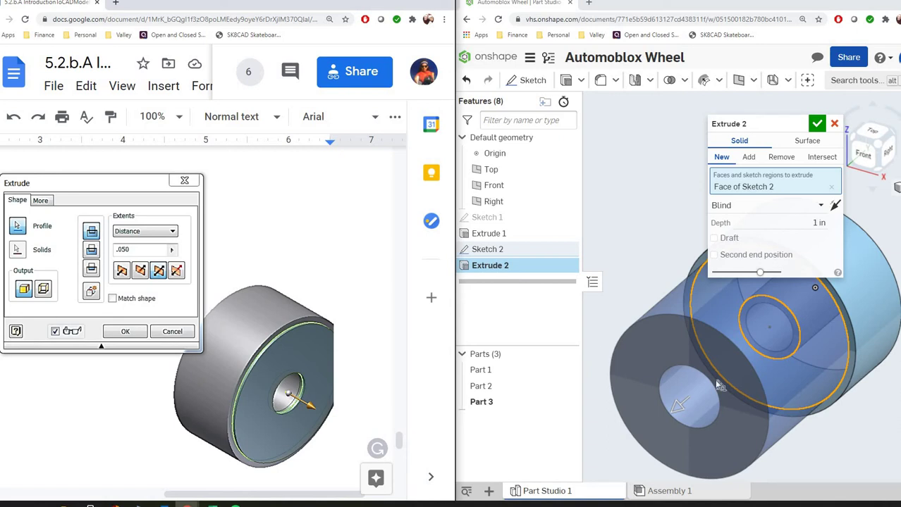
Make the extrusion Symmetric and clear the existing 1 in depth
left_click(752, 206)
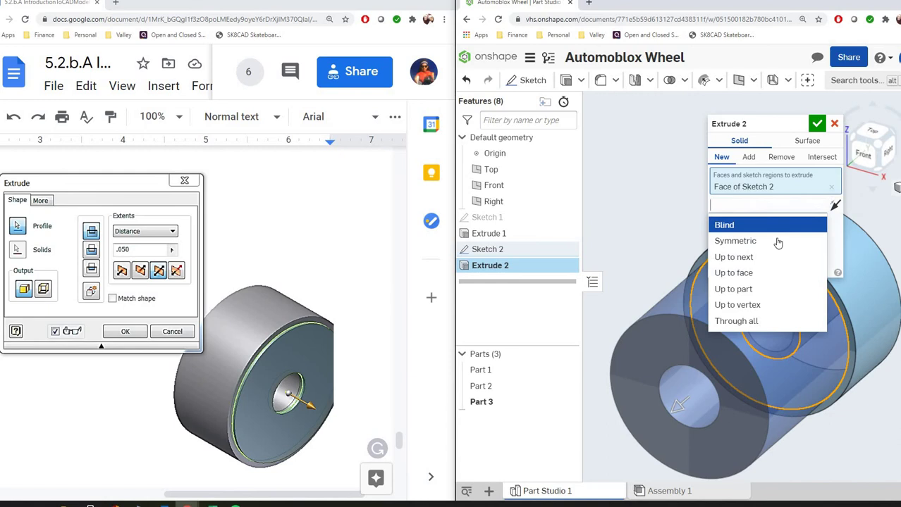
left_click(777, 236)
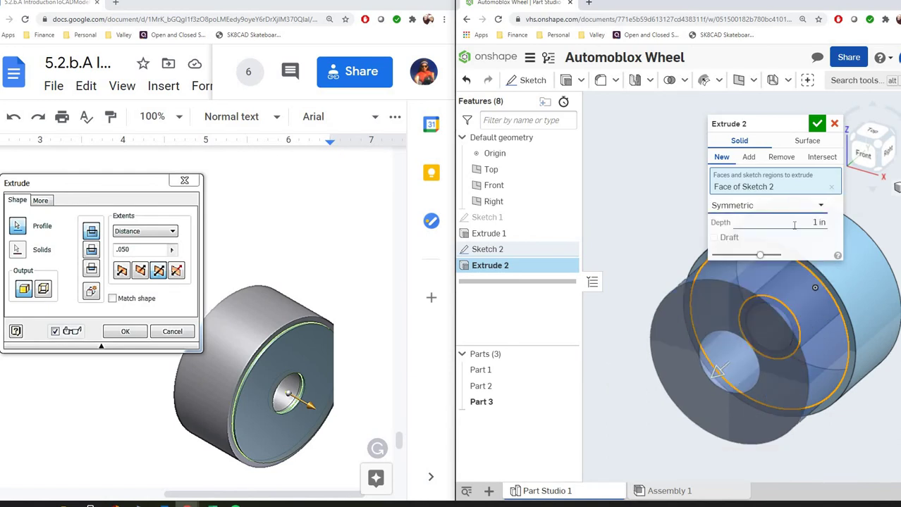
left_click(802, 224)
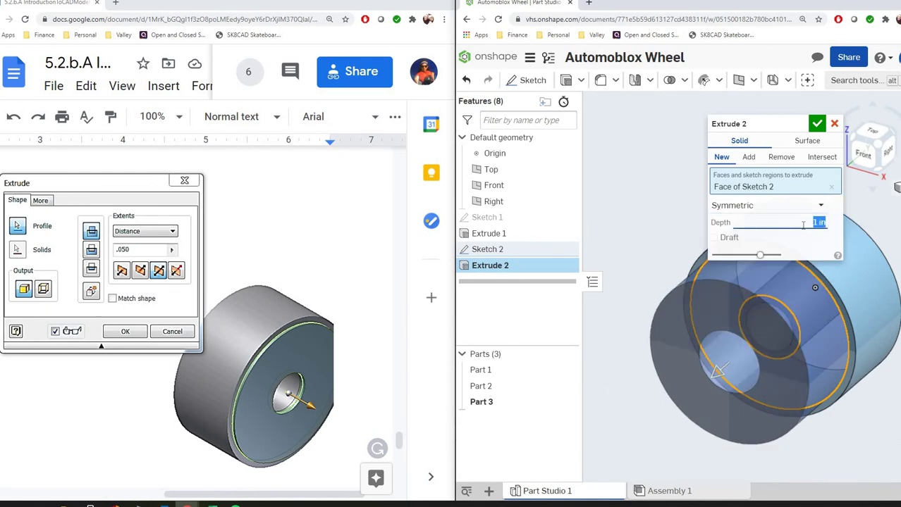
key("BackSpace")
Accept the symmetric 0.05 in wheel-face extrusion and begin Sketch 3
type(".05")
left_click(817, 125)
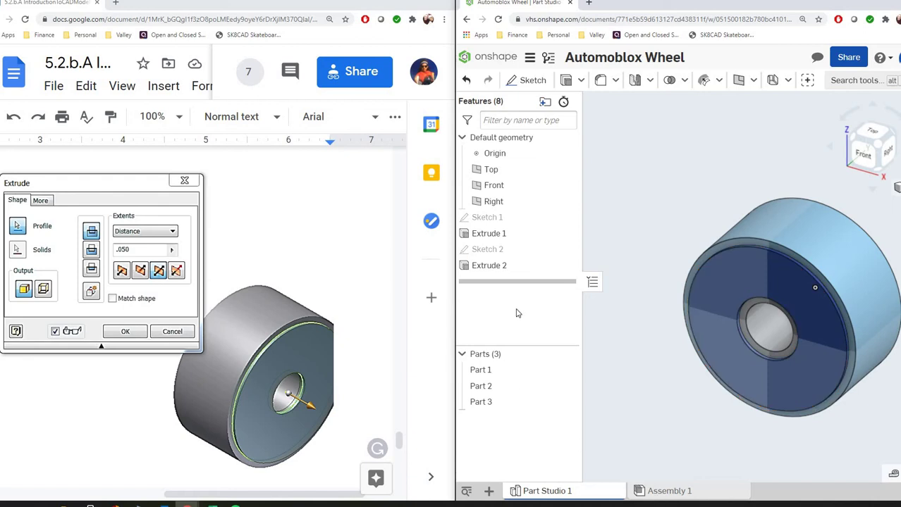
scroll(203, 389, "down", 3)
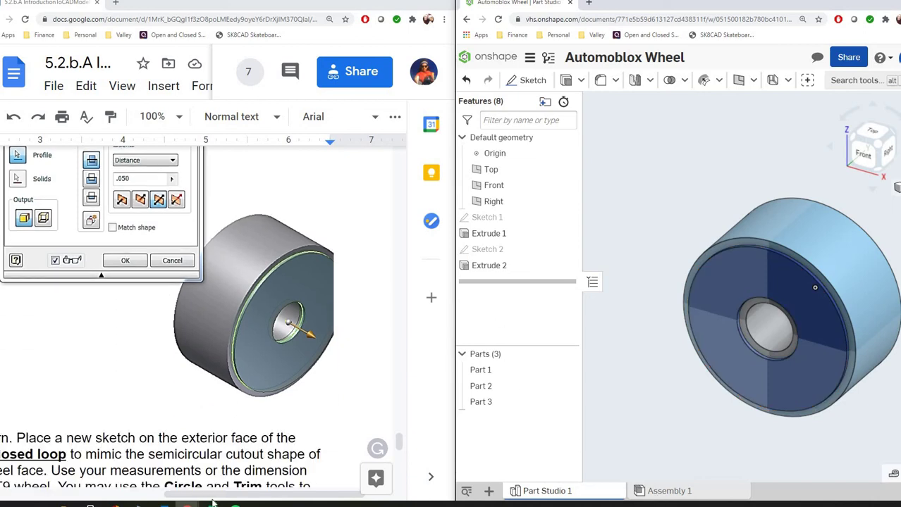
left_click_drag(228, 496, 70, 344)
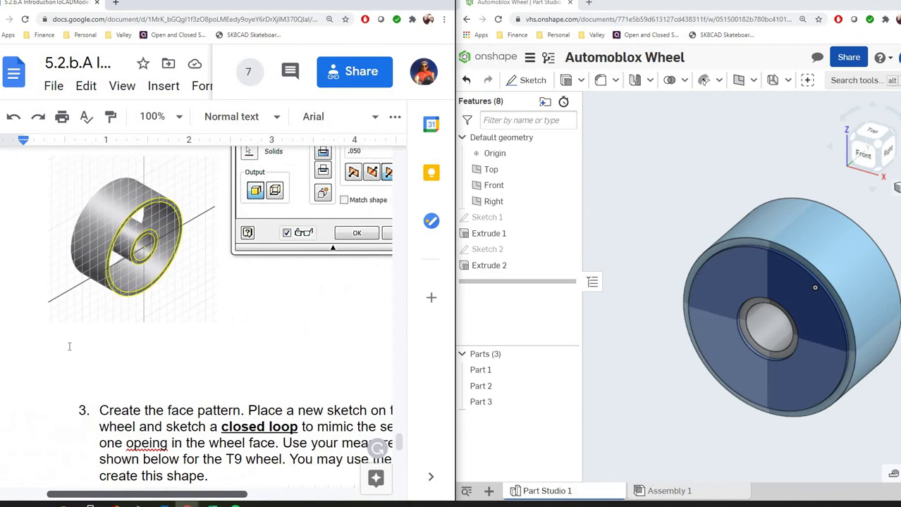
scroll(74, 340, "down", 5)
scroll(163, 367, "up", 3)
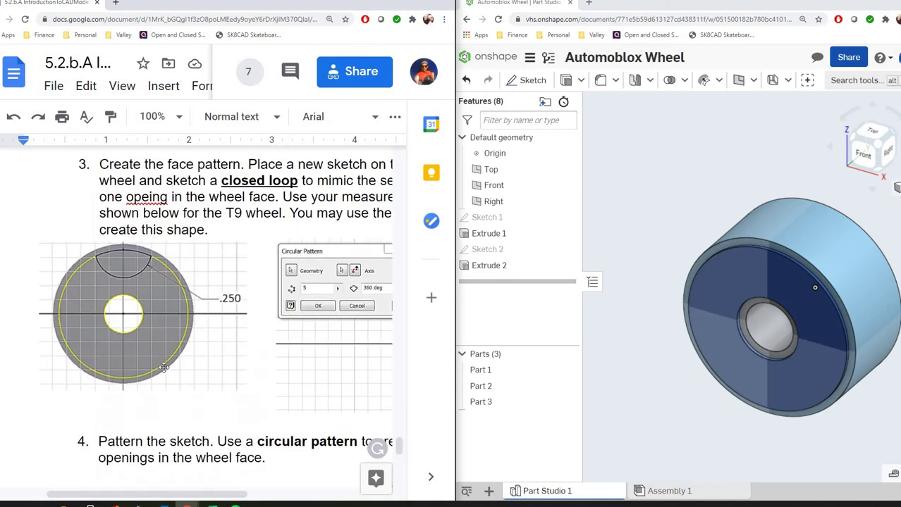
scroll(162, 359, "up", 2)
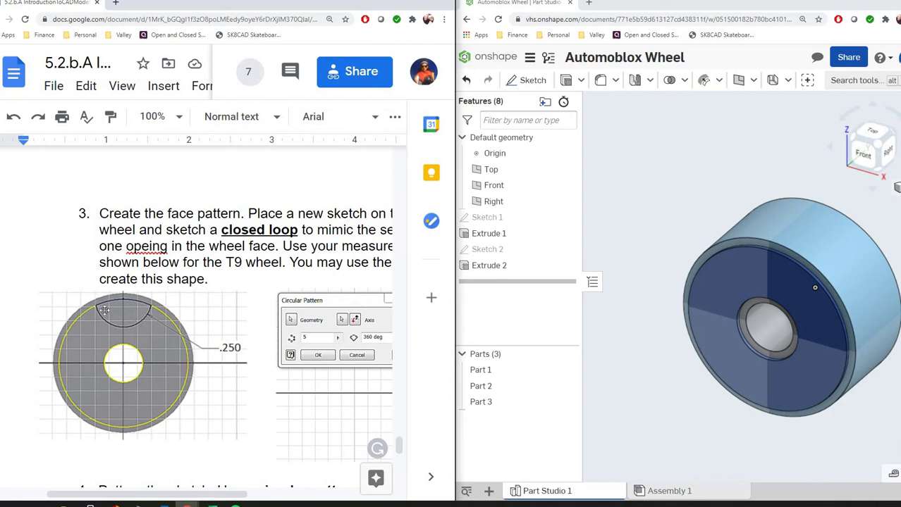
left_click(522, 80)
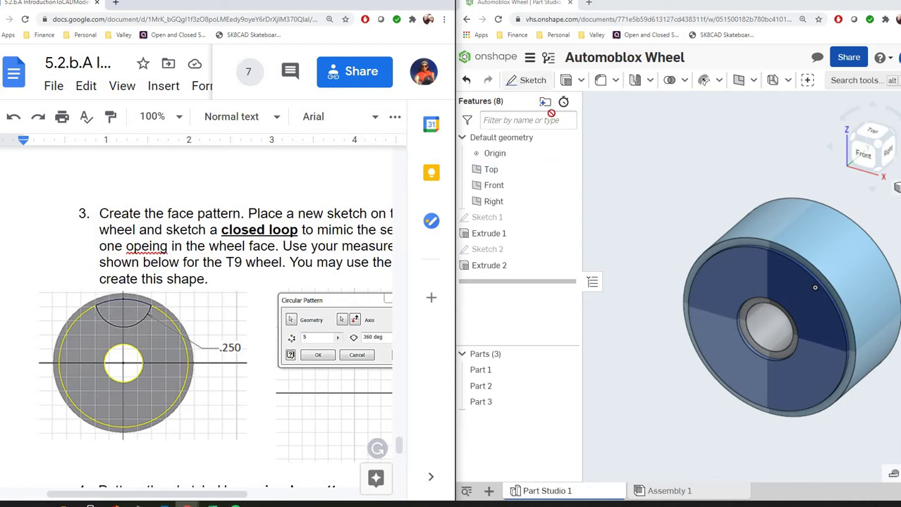
left_click(755, 264)
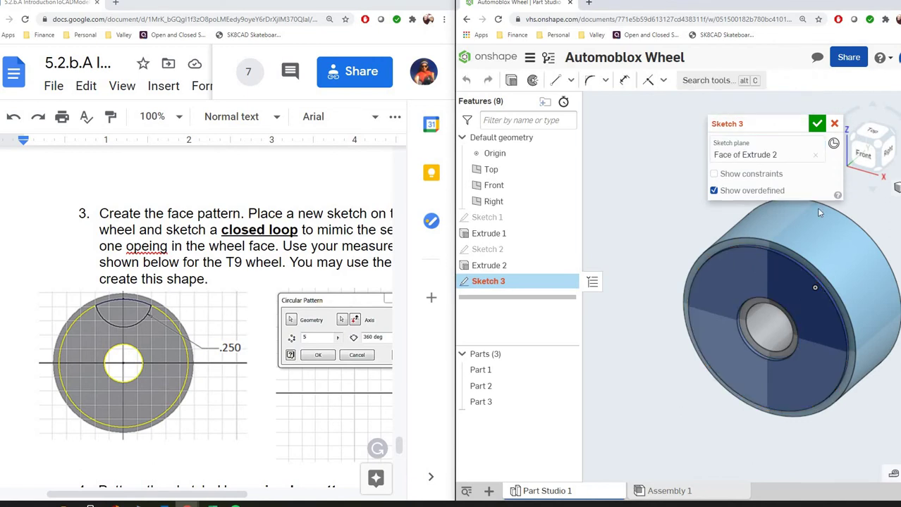
left_click(863, 156)
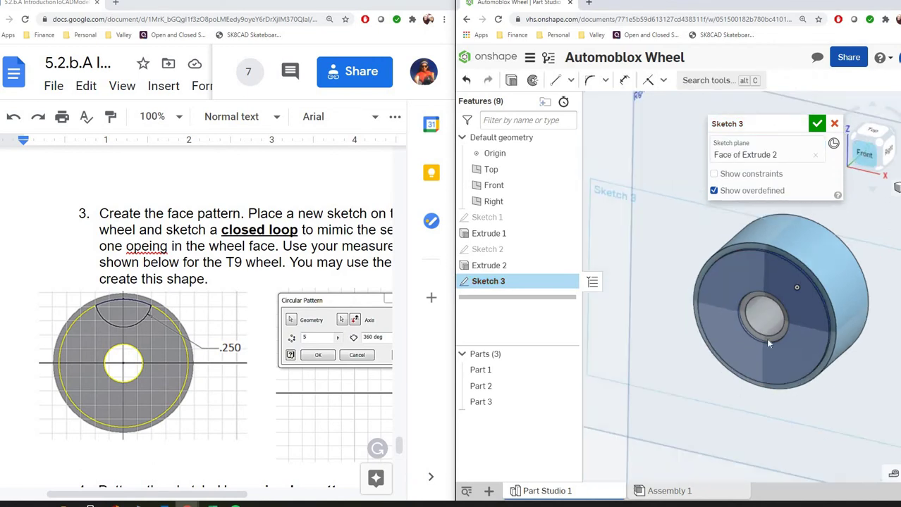
scroll(737, 279, "up", 5)
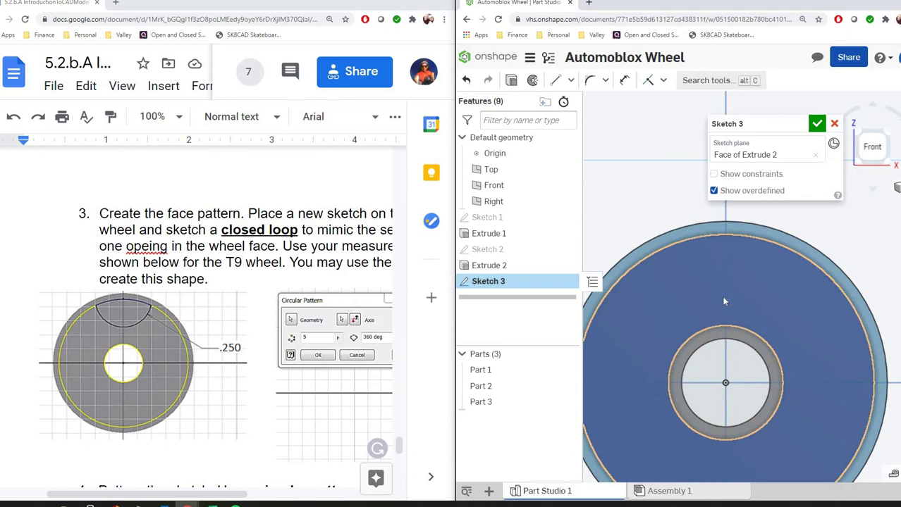
scroll(721, 296, "down", 3)
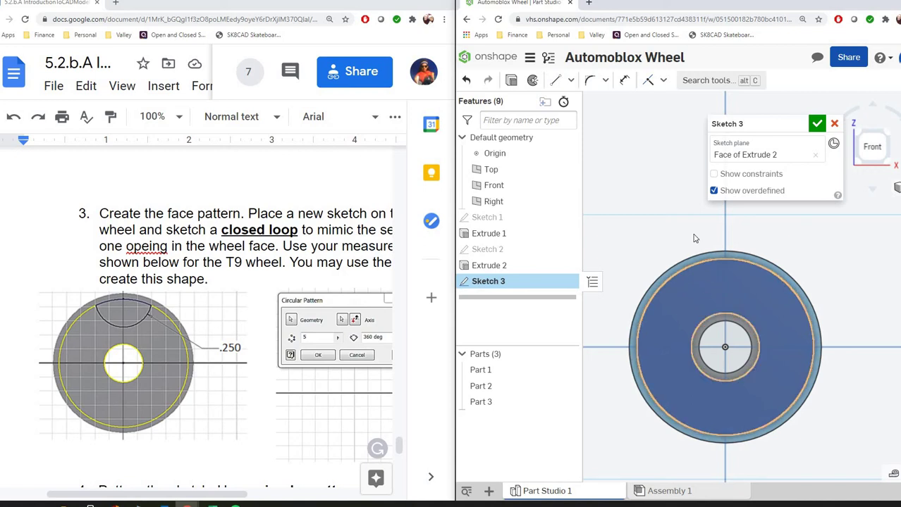
left_click(573, 81)
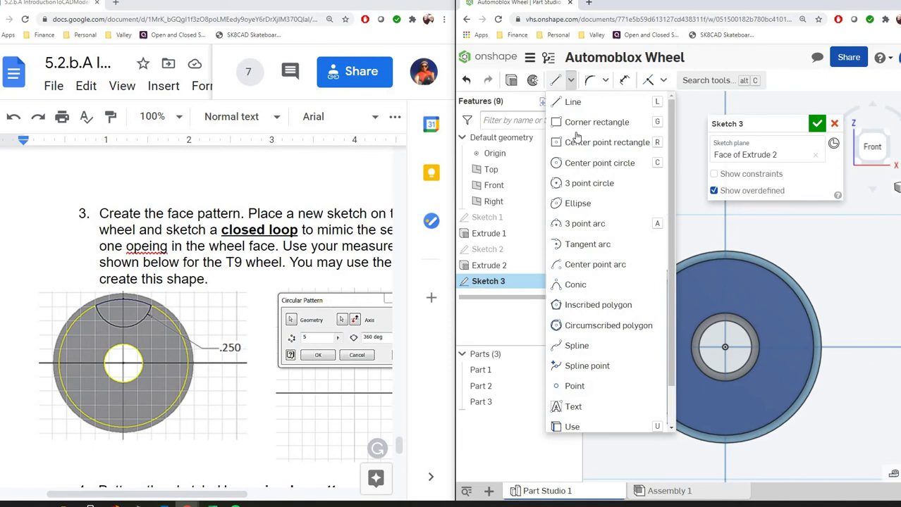
left_click(586, 163)
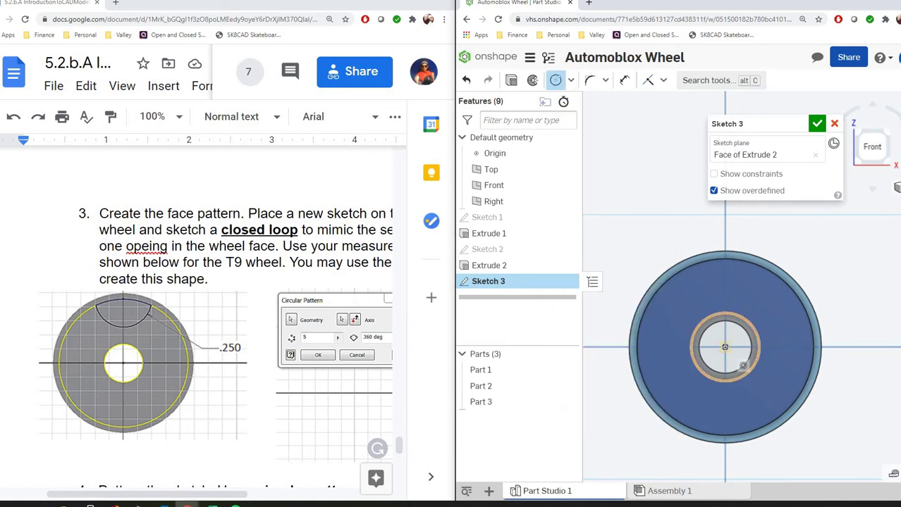
left_click(725, 346)
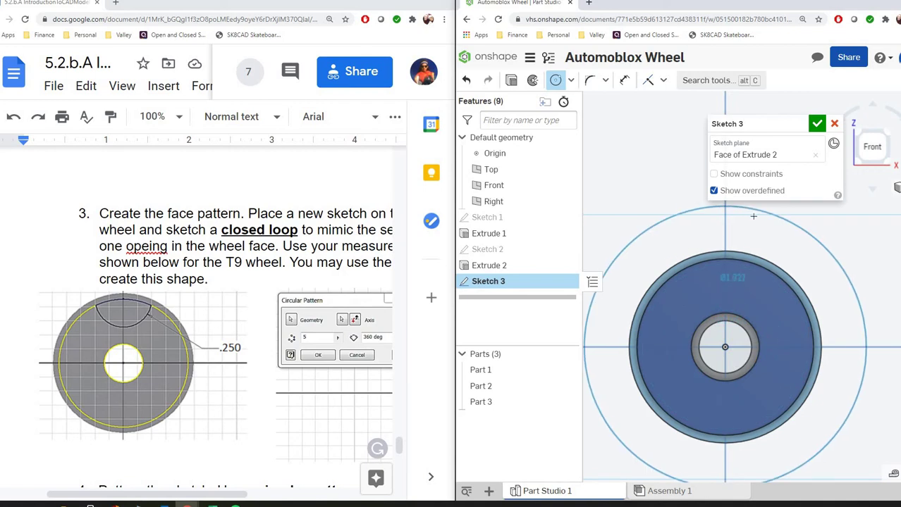
left_click(755, 225)
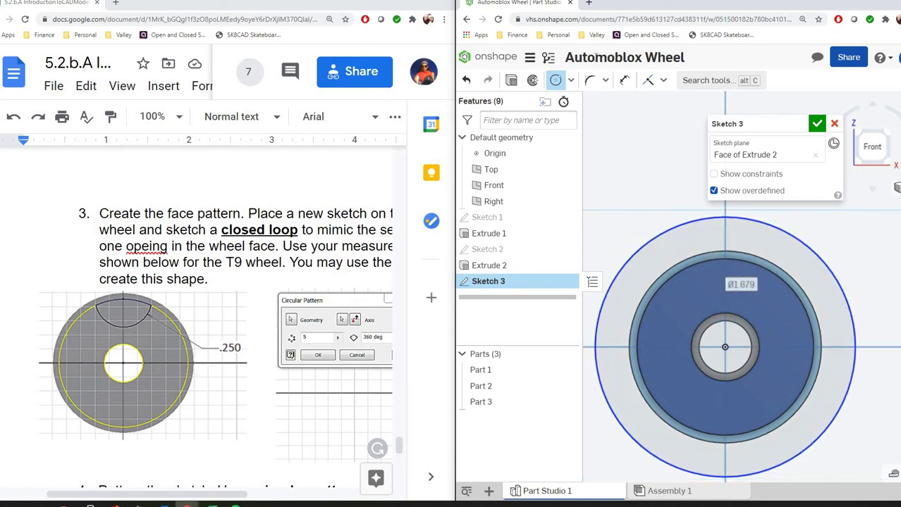
left_click(623, 79)
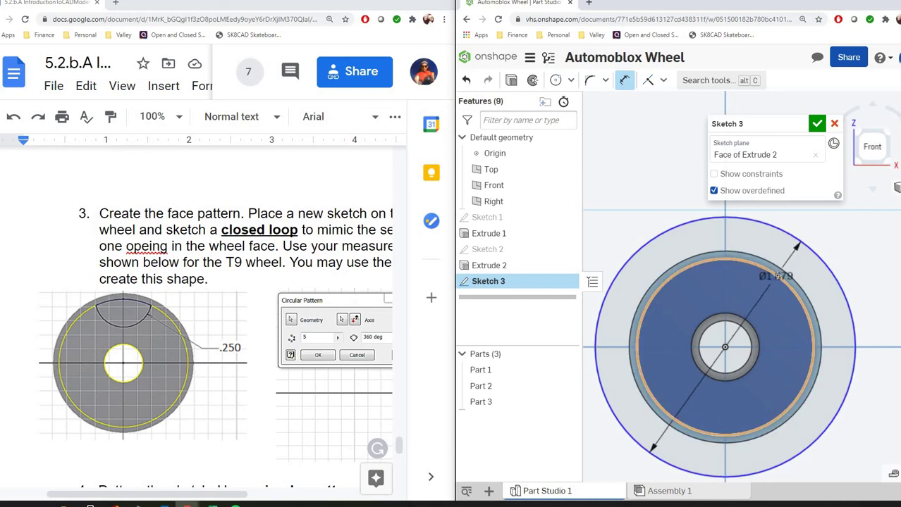
left_click(776, 275)
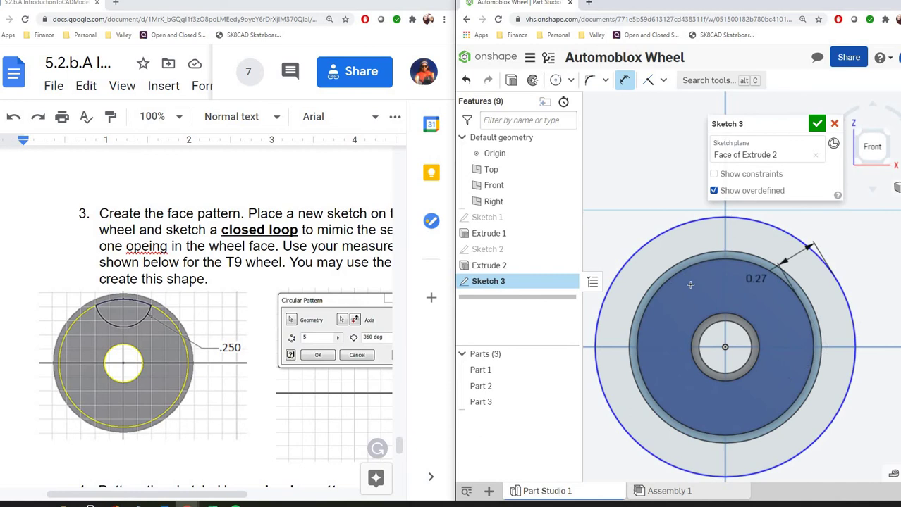
left_click(863, 235)
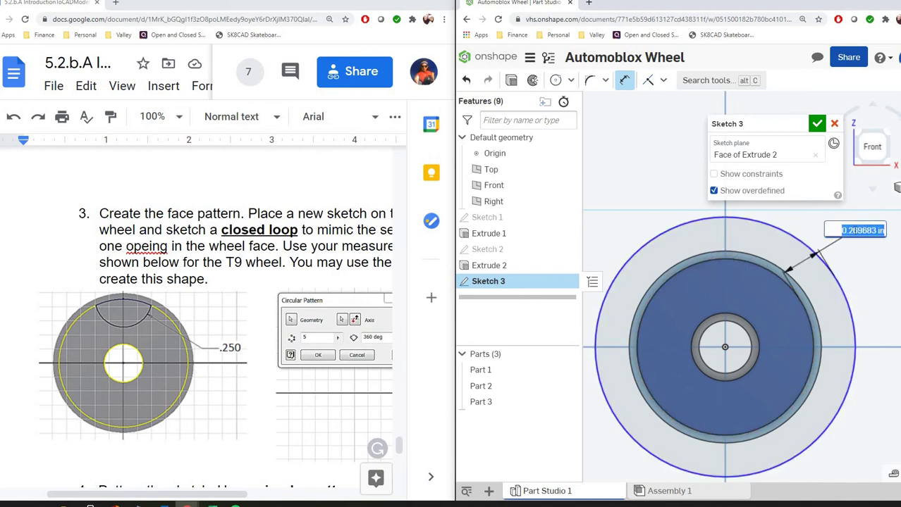
left_click(782, 234)
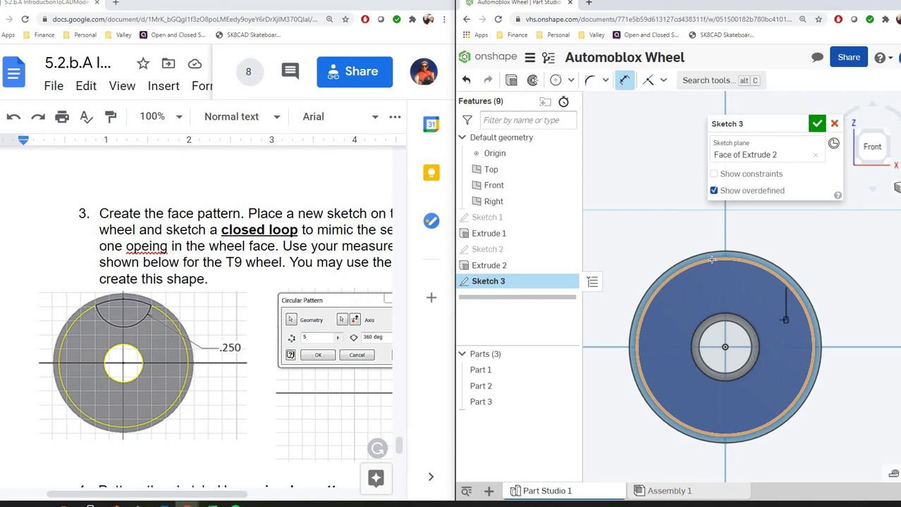
Draw a Ø0.439 centre-point circle centred on the top edge of the wheel face
left_click(555, 81)
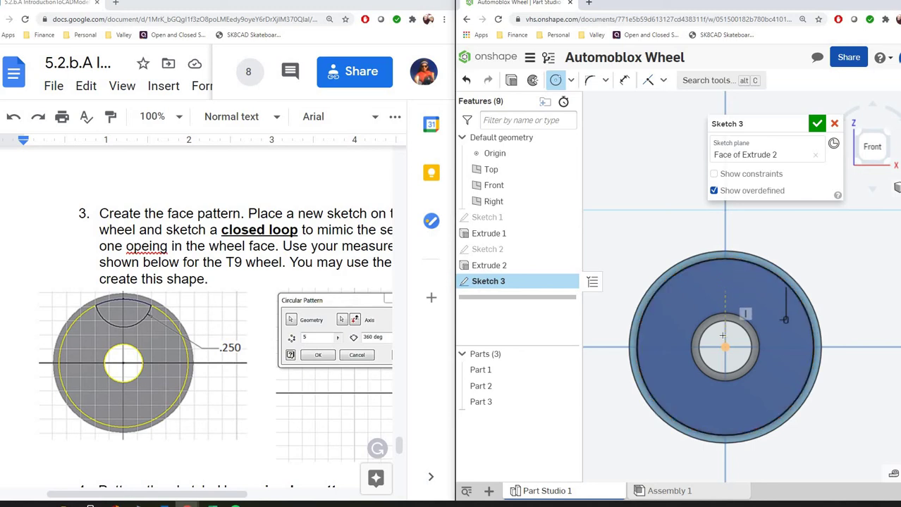
left_click(726, 255)
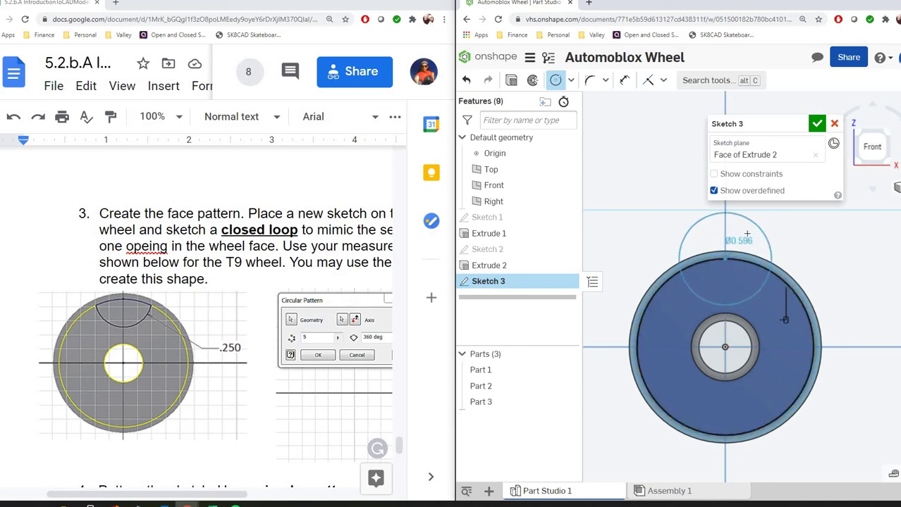
left_click(747, 233)
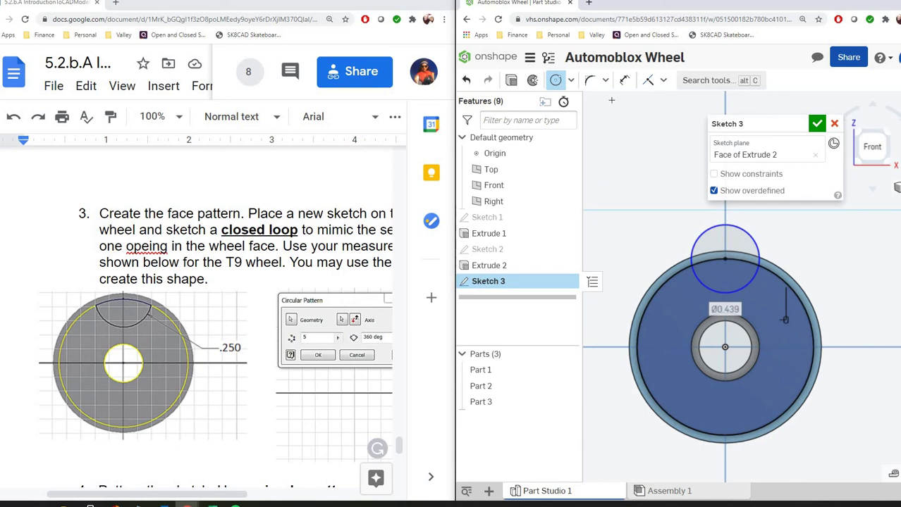
Trim away the circle's arc outside the wheel, leaving a half-moon arc inside the face
left_click(606, 81)
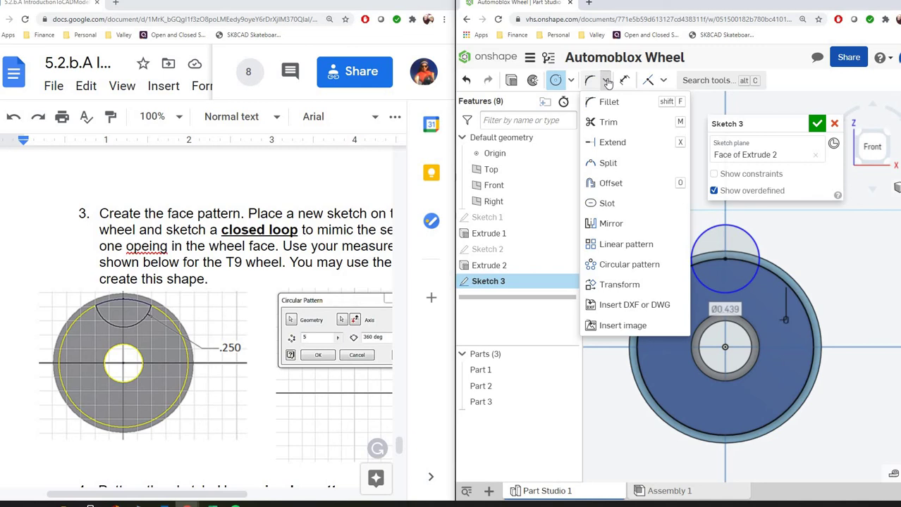
left_click(606, 123)
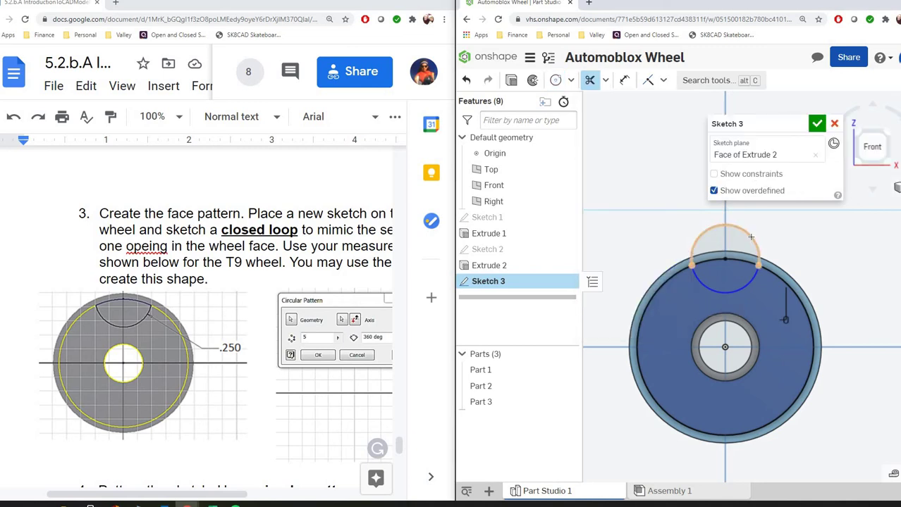
left_click(751, 220)
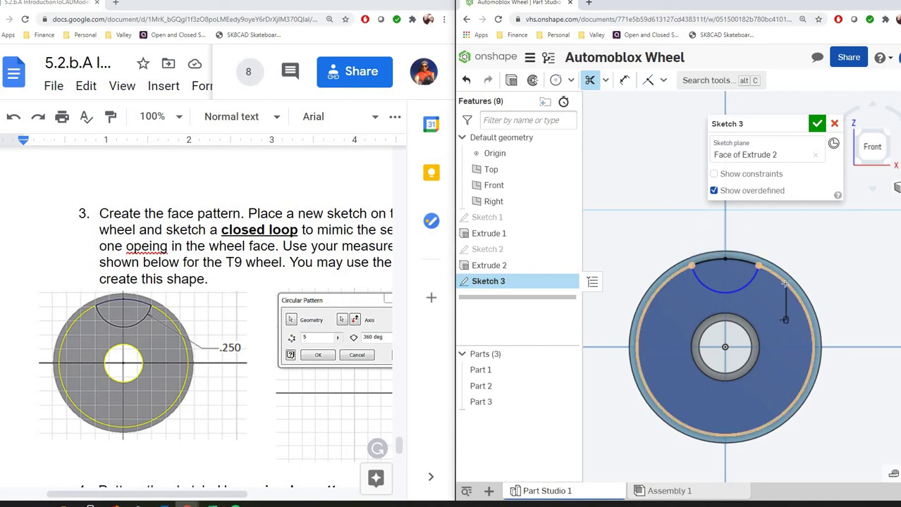
left_click(784, 283)
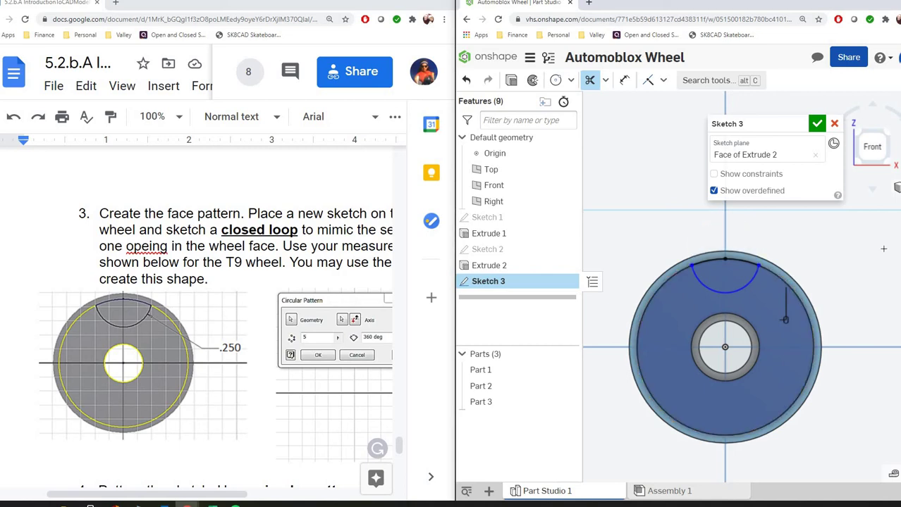
Restore the half-moon arc after its accidental deletion
left_click(723, 291)
key("ctrl+z")
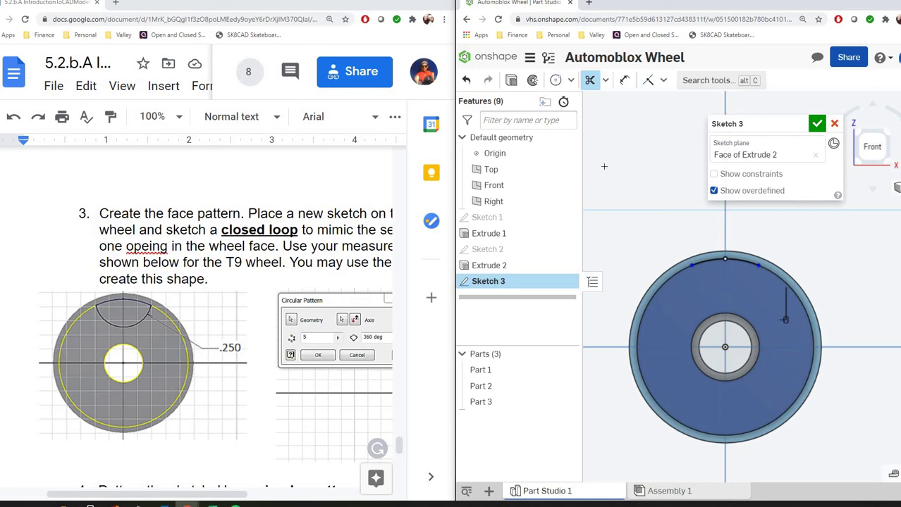
key("ctrl+y")
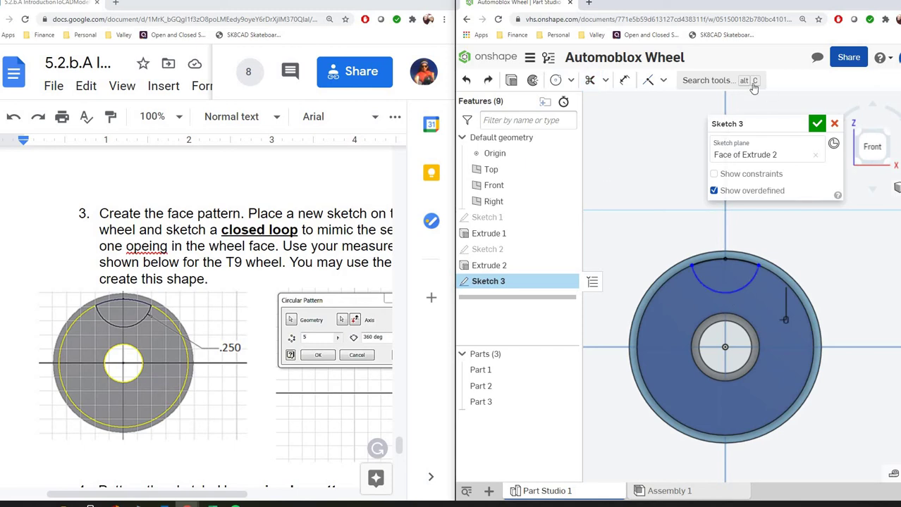
Dimension the half-moon arc with a 0.25 radius
left_click(620, 80)
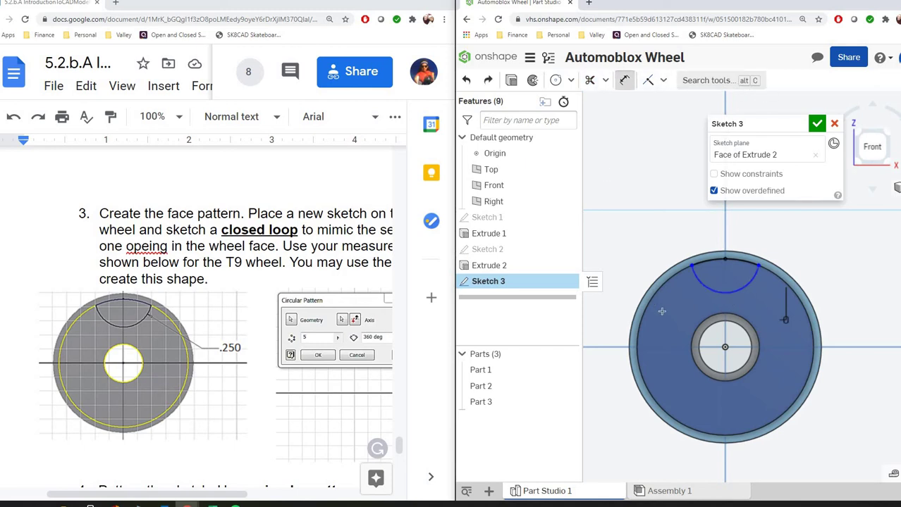
left_click(697, 277)
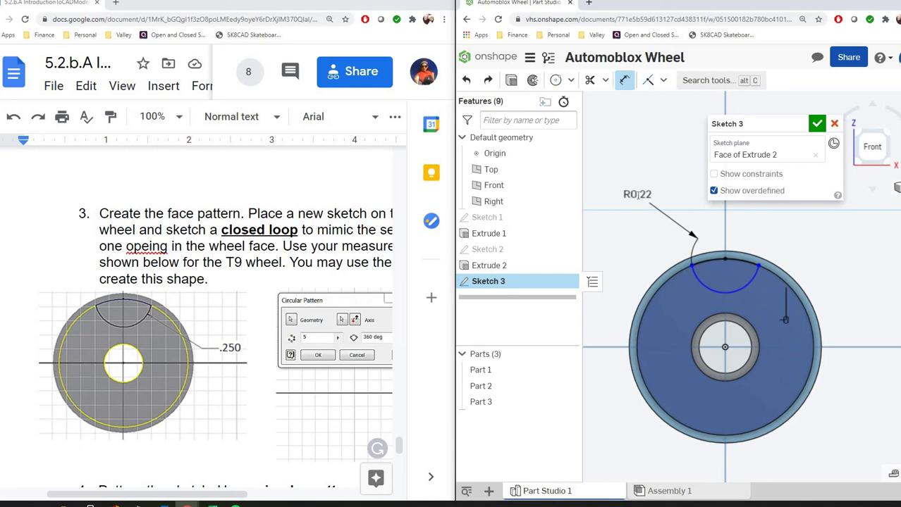
left_click(638, 196)
type("25")
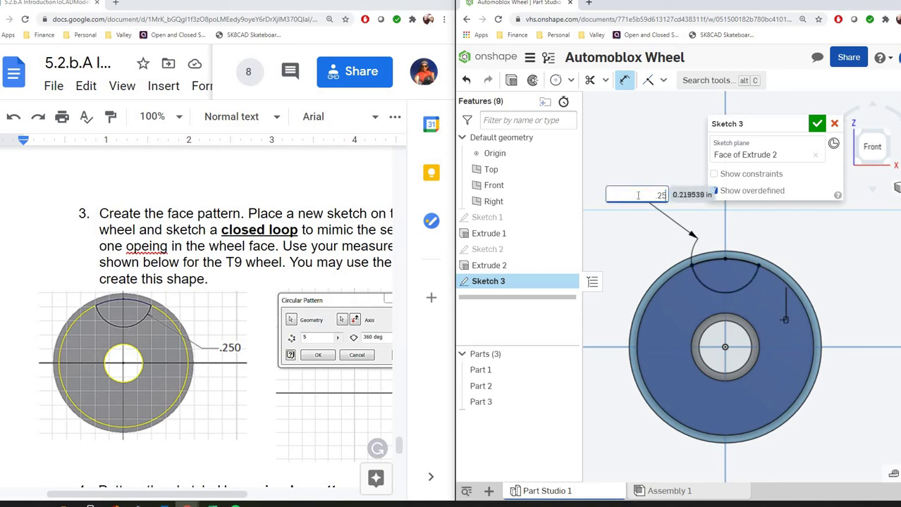
key("Return")
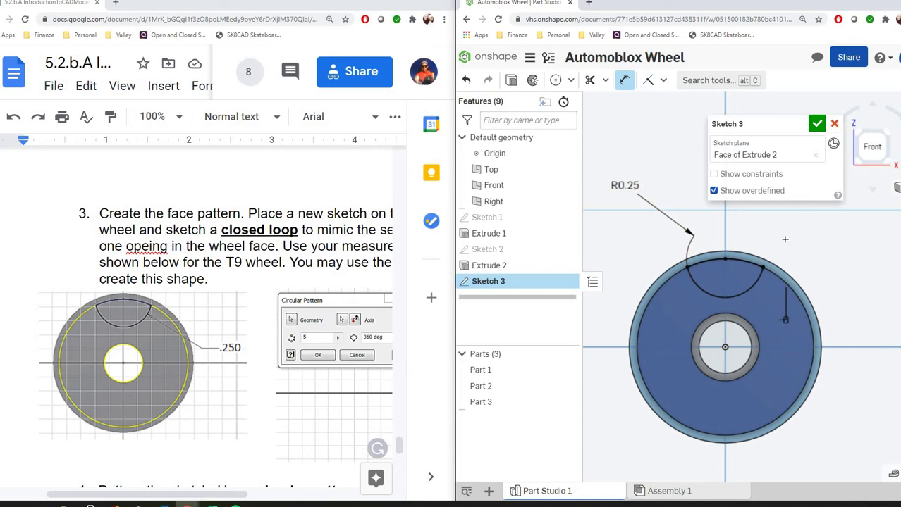
Accept Sketch 3 and cut its half-moon region through the wheel face with a Remove extrude
left_click(817, 125)
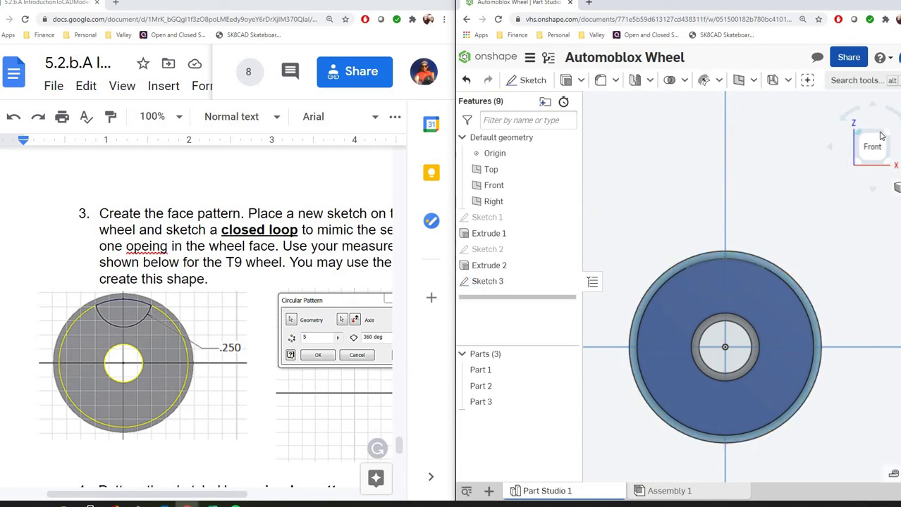
key("shift+7")
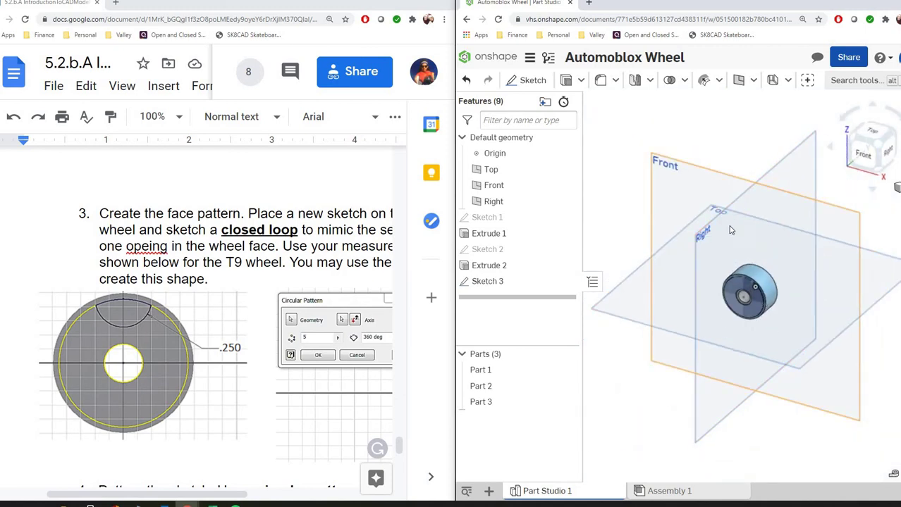
left_click(566, 83)
left_click(673, 212)
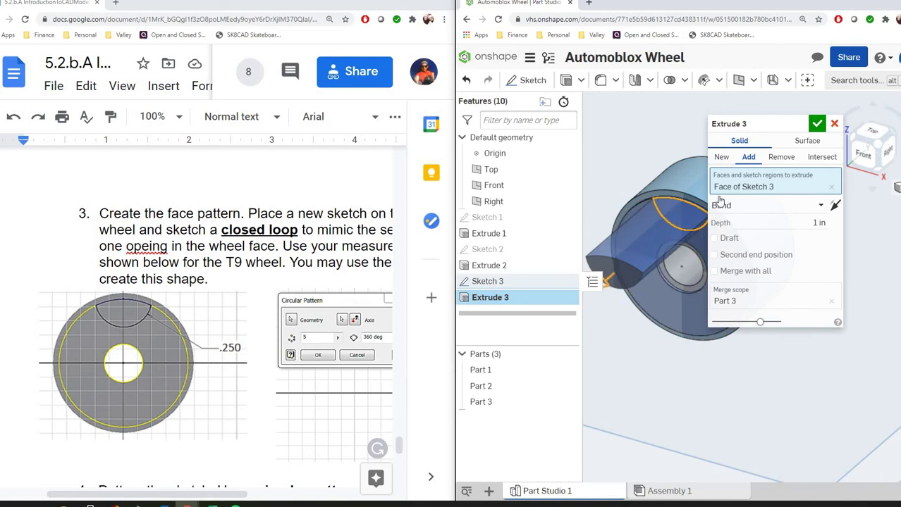
left_click(786, 160)
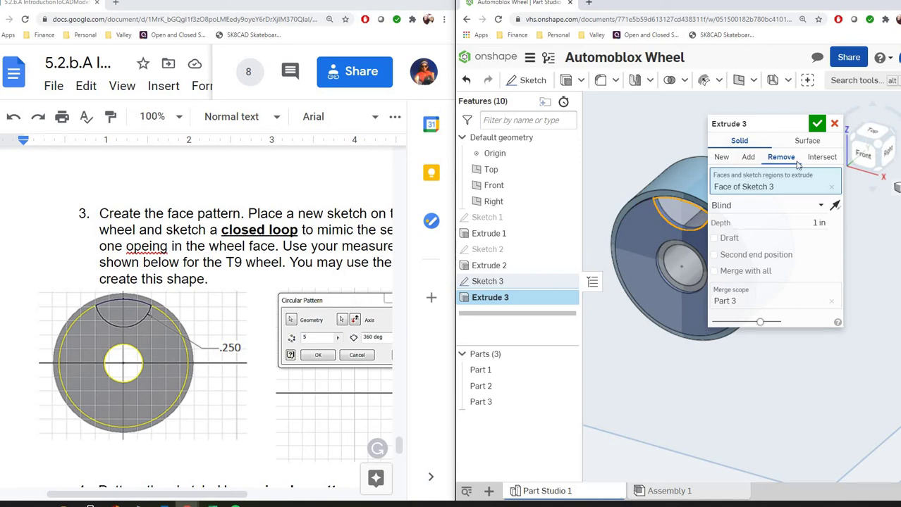
left_click(817, 124)
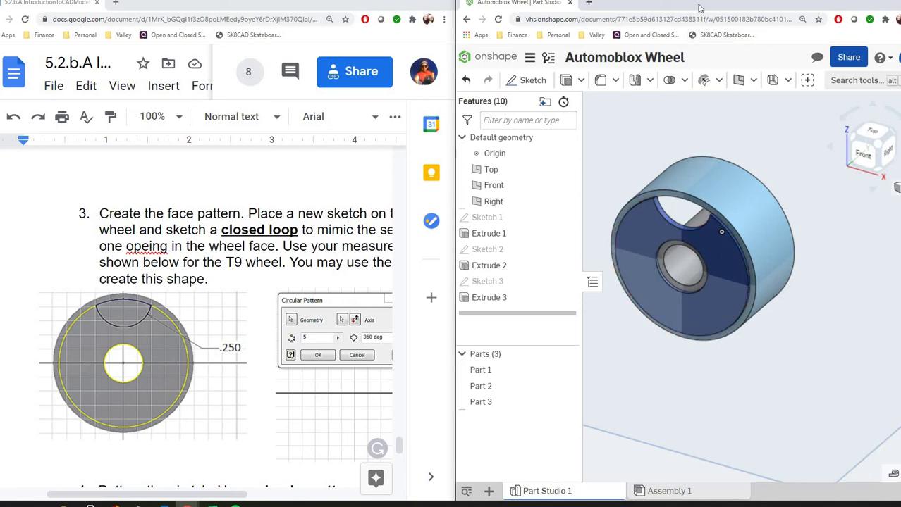
Maximize the Onshape window and start a circular pattern set to subtract material
key("super+Down")
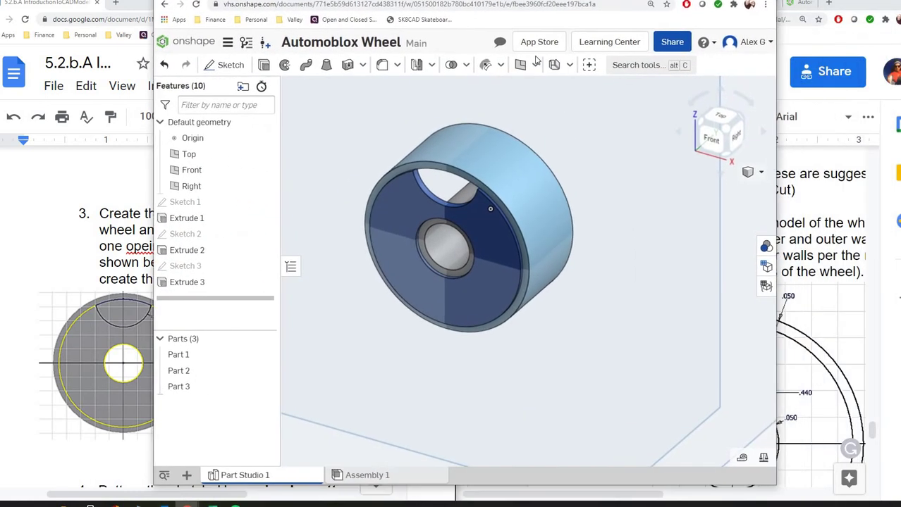
key("super+Up")
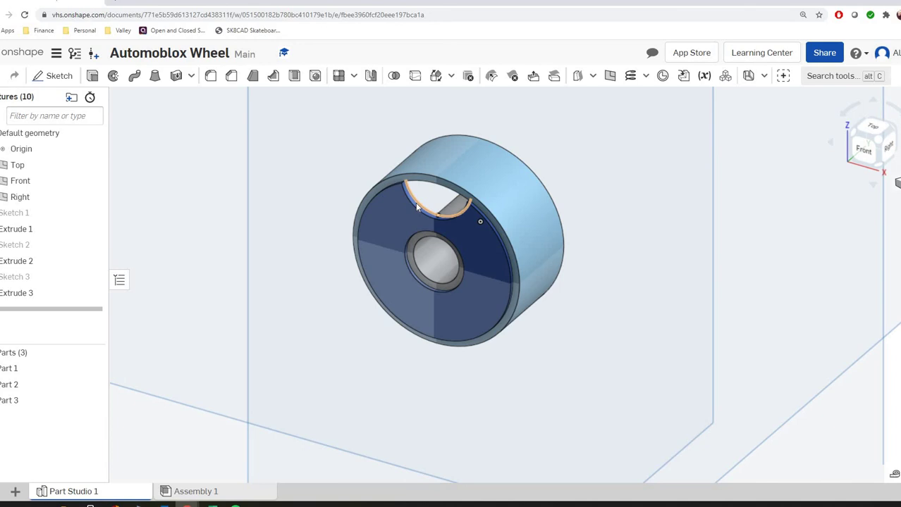
left_click(355, 78)
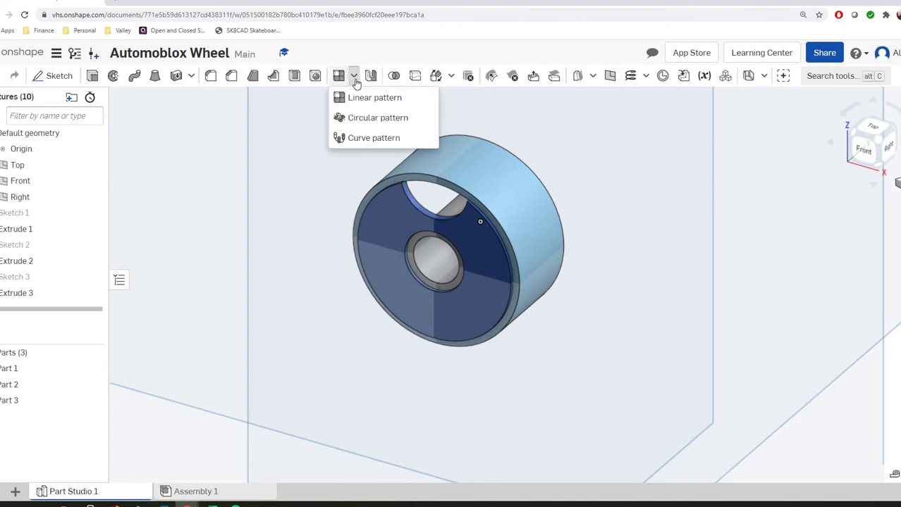
left_click(350, 118)
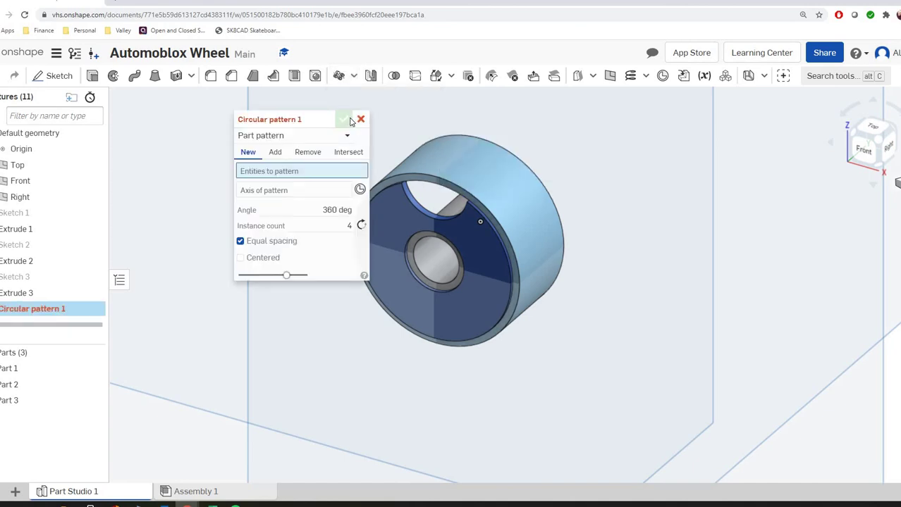
left_click(307, 156)
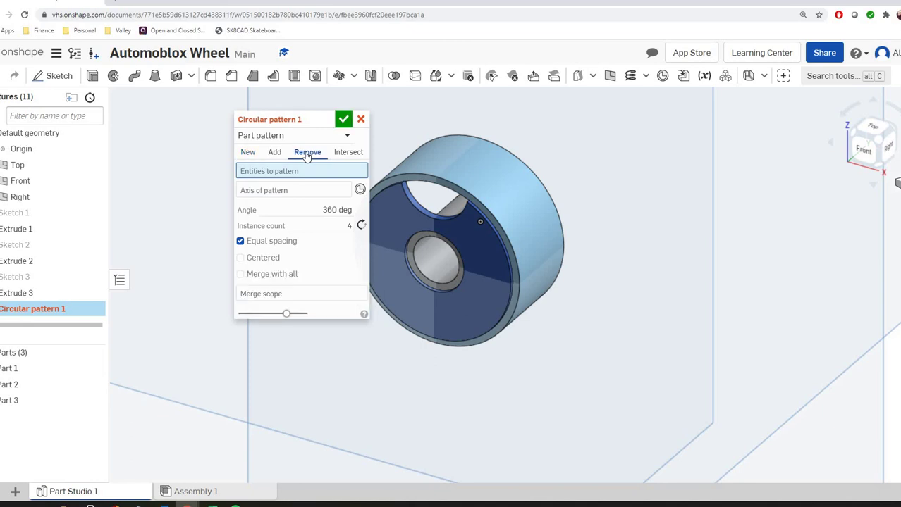
Change the circular pattern type to Feature pattern
left_click(259, 138)
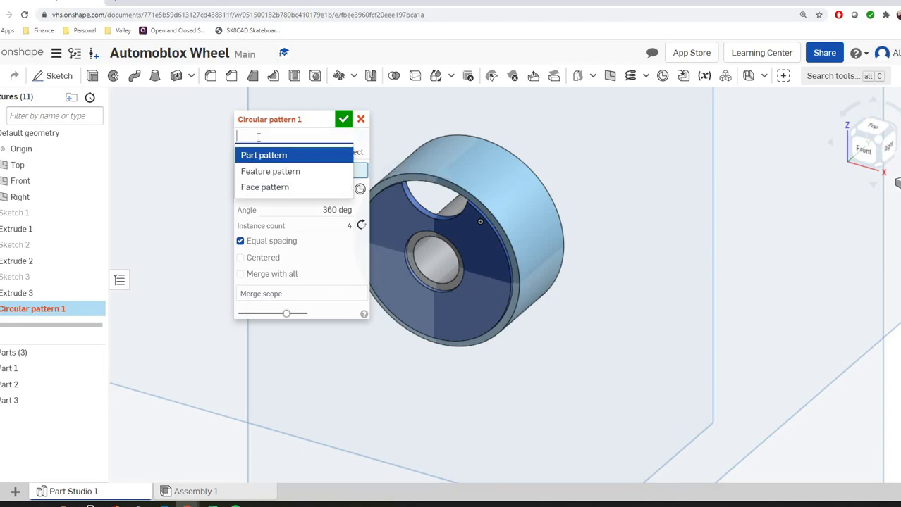
left_click(275, 173)
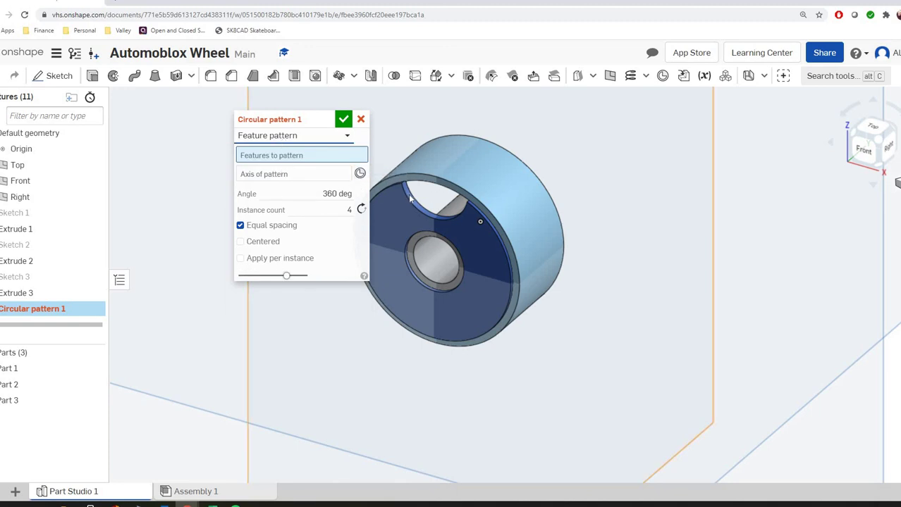
scroll(409, 196, "up", 5)
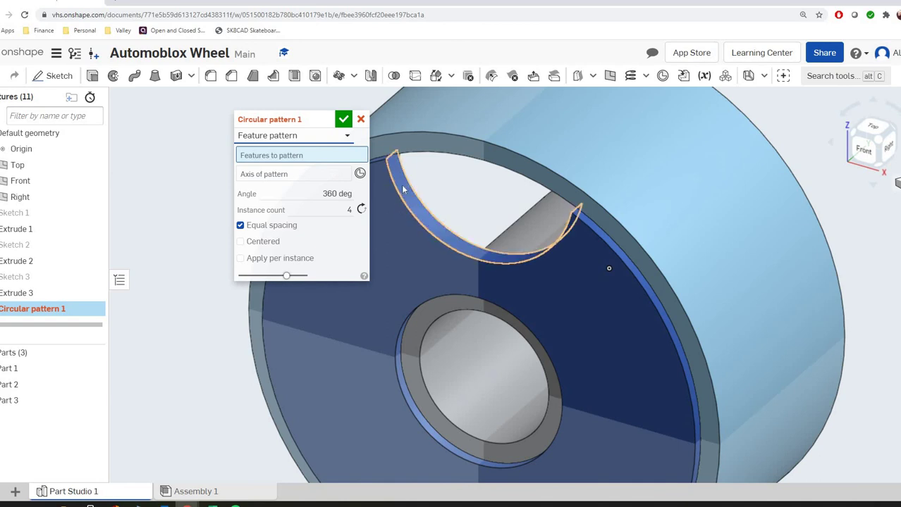
Add Extrude 3 and Extrude 1 to the pattern and enter an instance count of 5
left_click(403, 189)
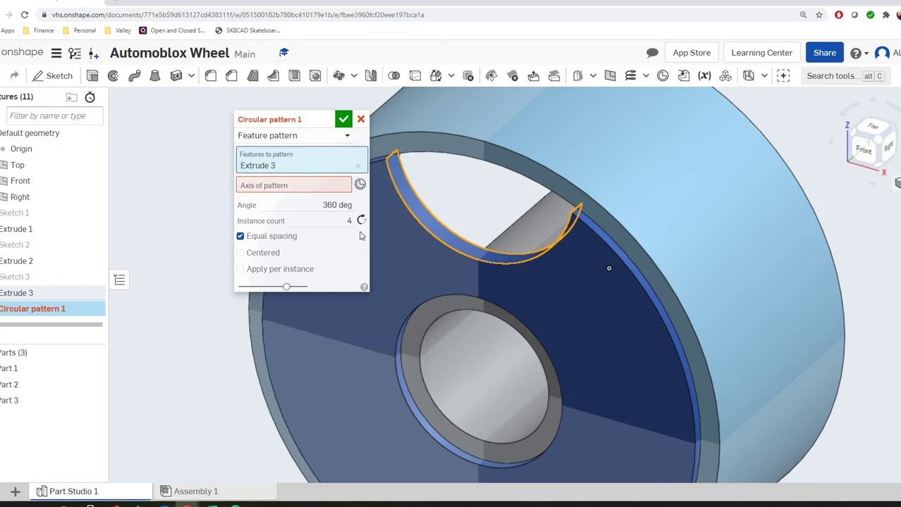
left_click(469, 371)
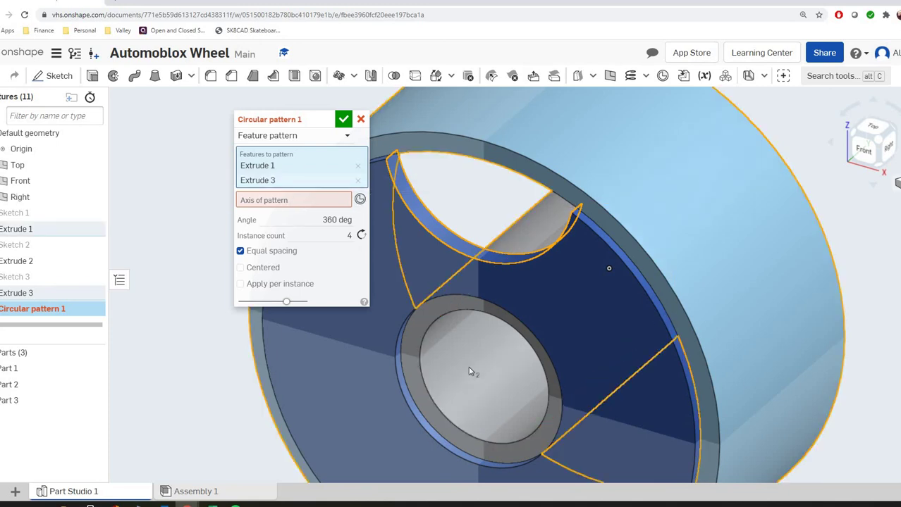
scroll(473, 373, "down", 5)
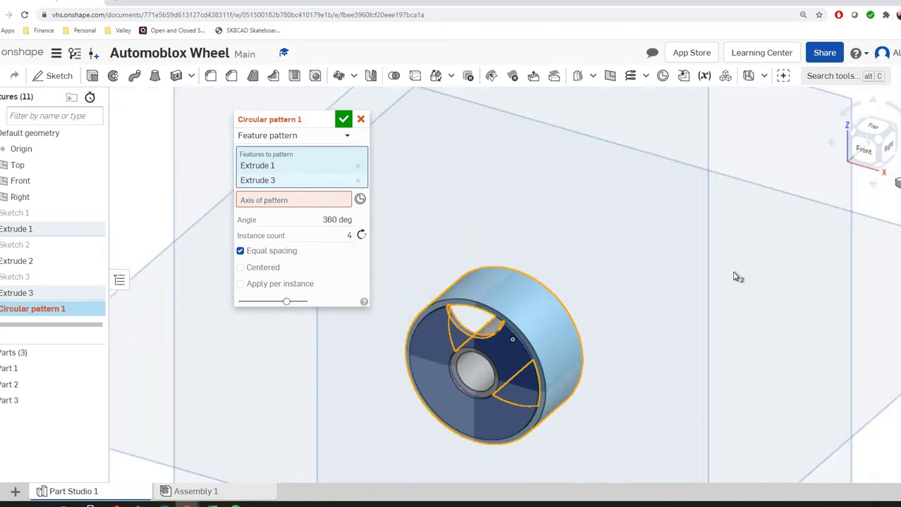
scroll(486, 387, "up", 5)
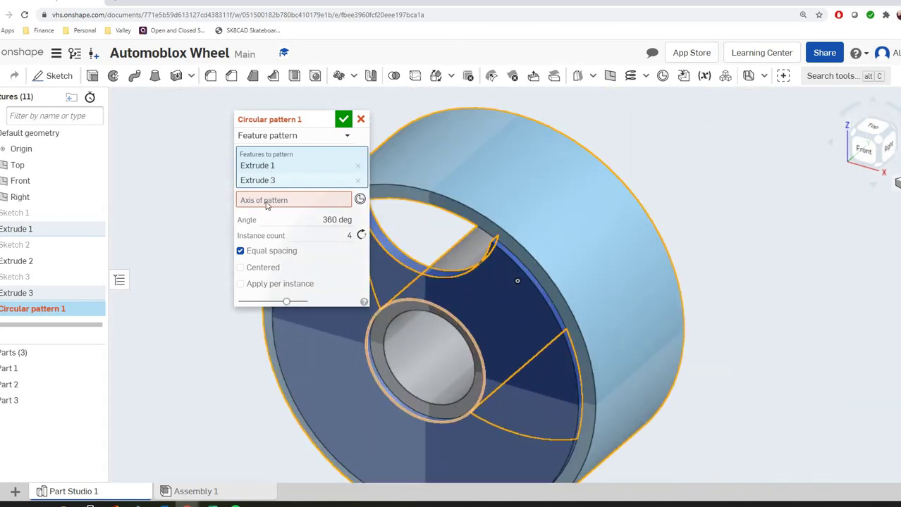
left_click(349, 235)
type("5")
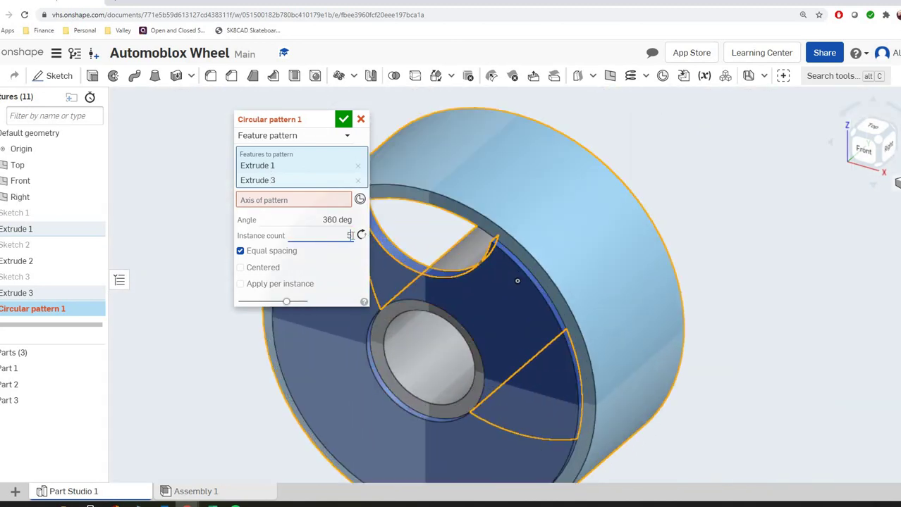
Clear the feature list, reselect Extrude 3, and use the wheel's bore as the pattern axis
left_click(331, 200)
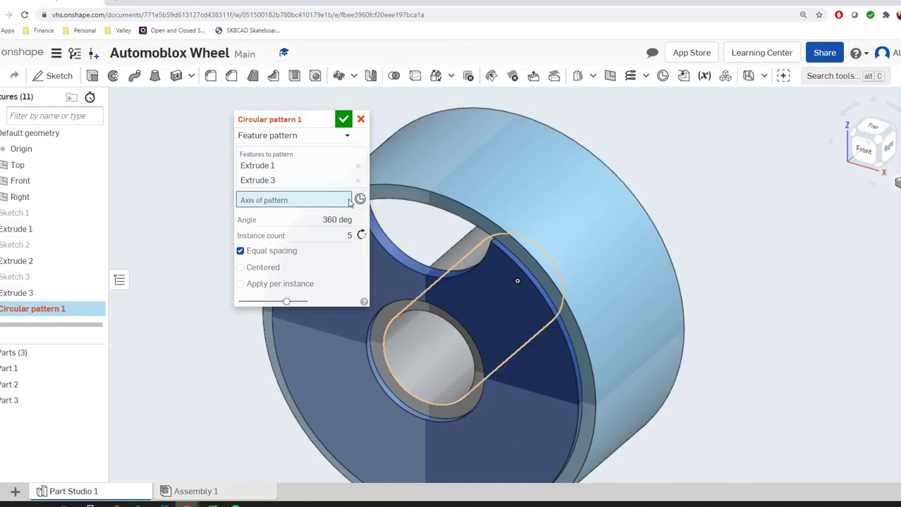
left_click(358, 166)
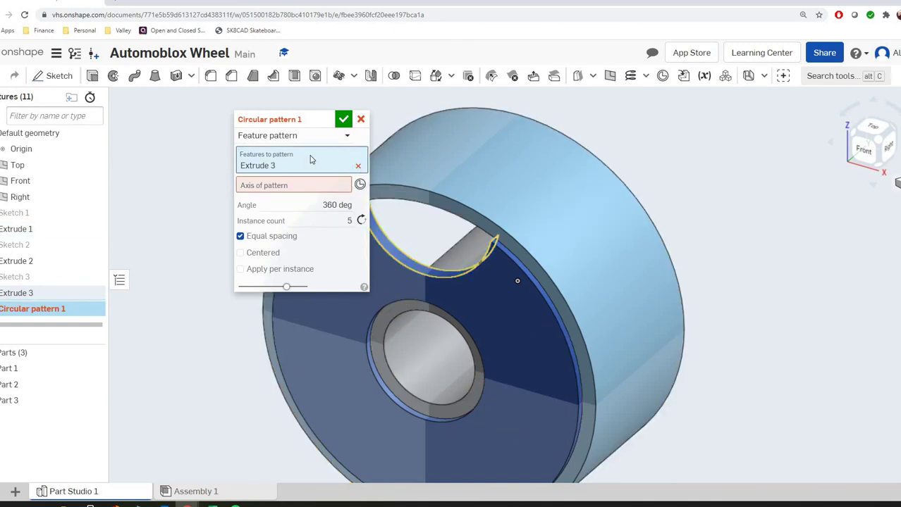
left_click(358, 166)
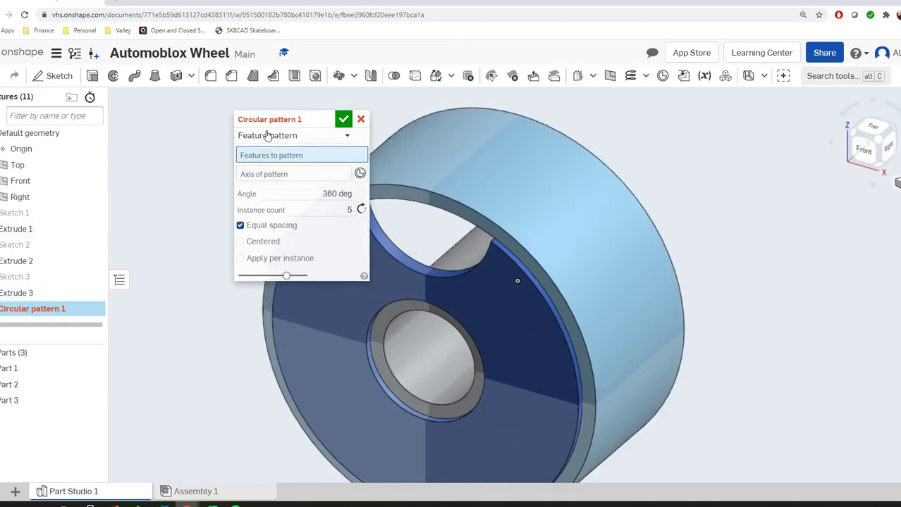
left_click(386, 244)
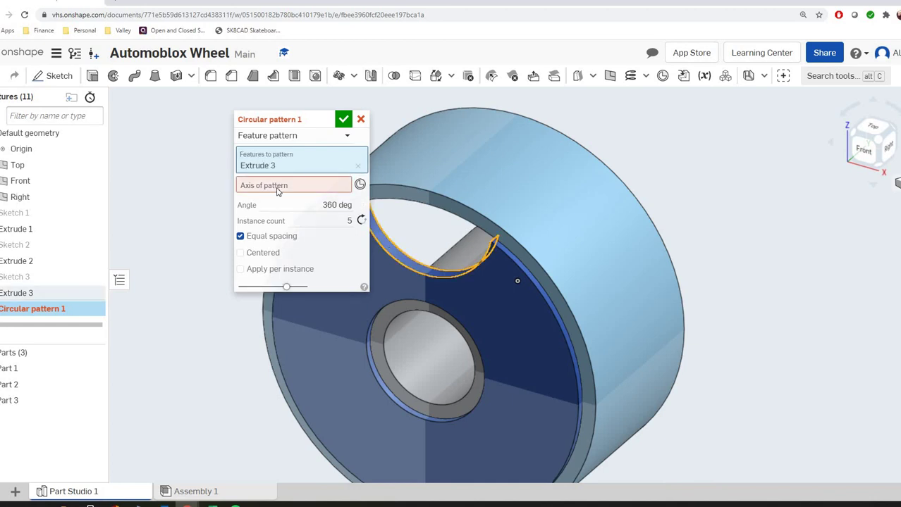
left_click(426, 365)
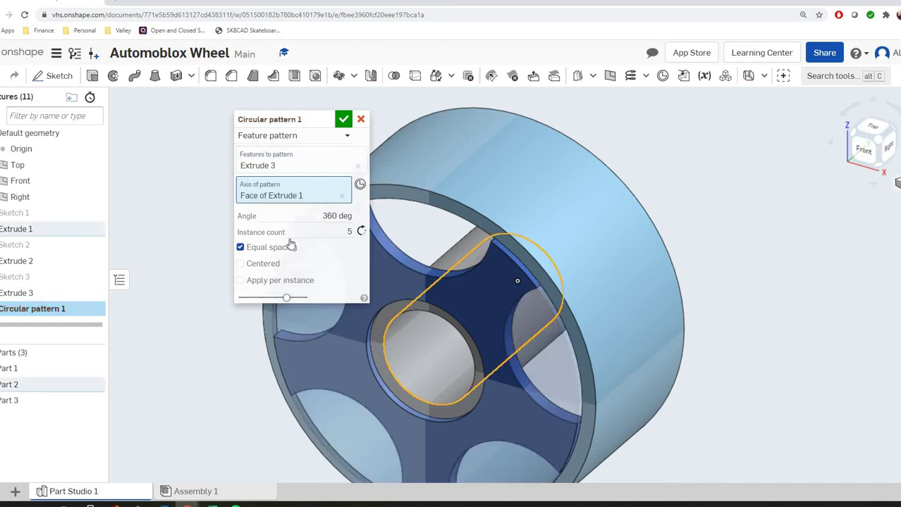
left_click(336, 230)
Cancel the pattern and start a fresh circular pattern of type Feature pattern
left_click(360, 119)
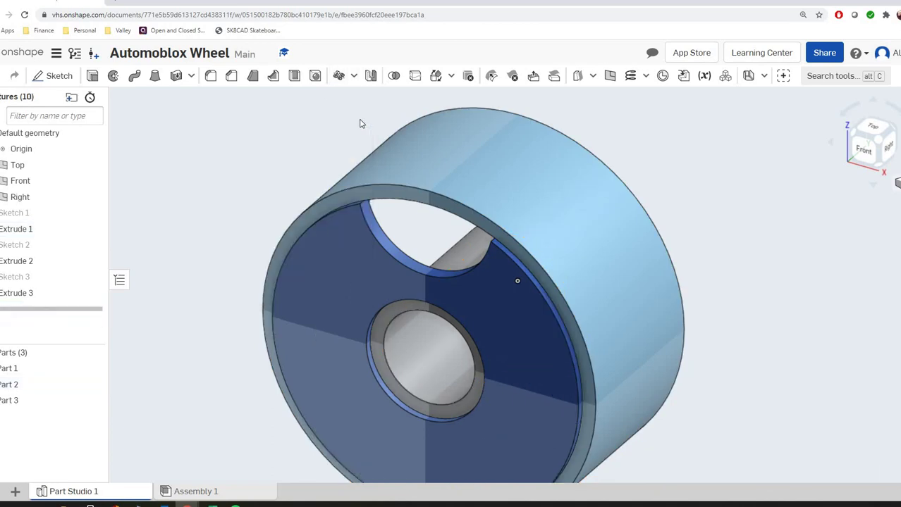
left_click(339, 78)
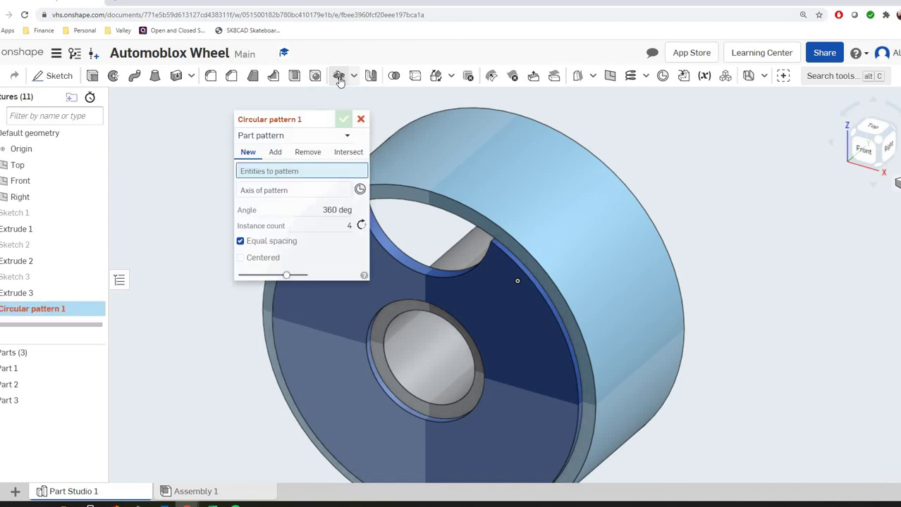
left_click(323, 136)
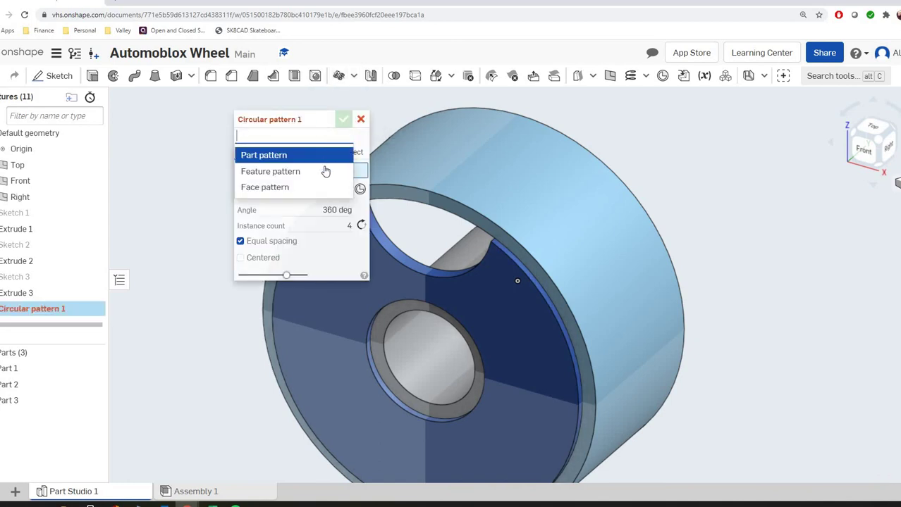
left_click(325, 172)
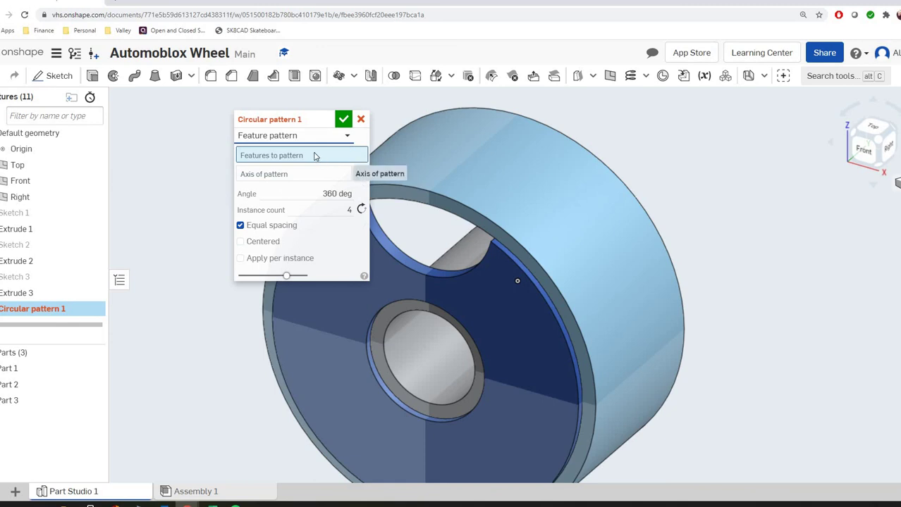
Pattern Extrude 3 five times around the wheel's bore axis and confirm
left_click(393, 254)
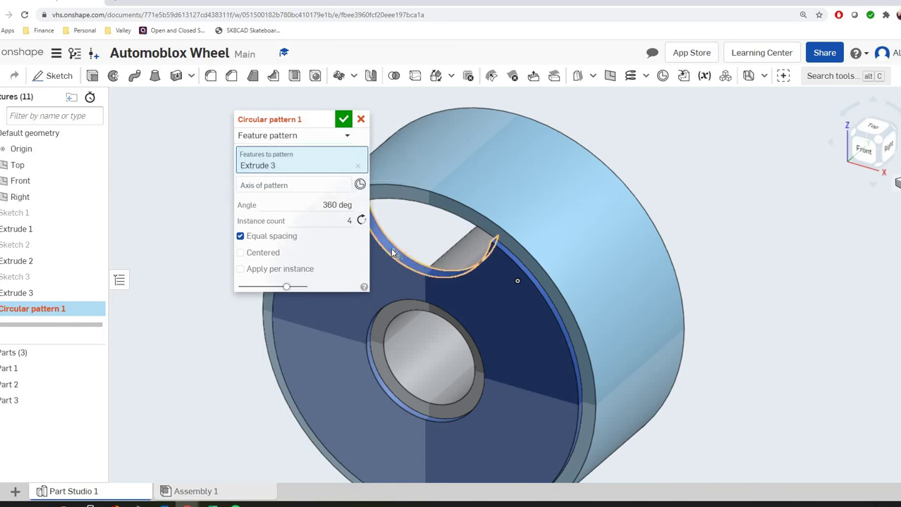
left_click(303, 187)
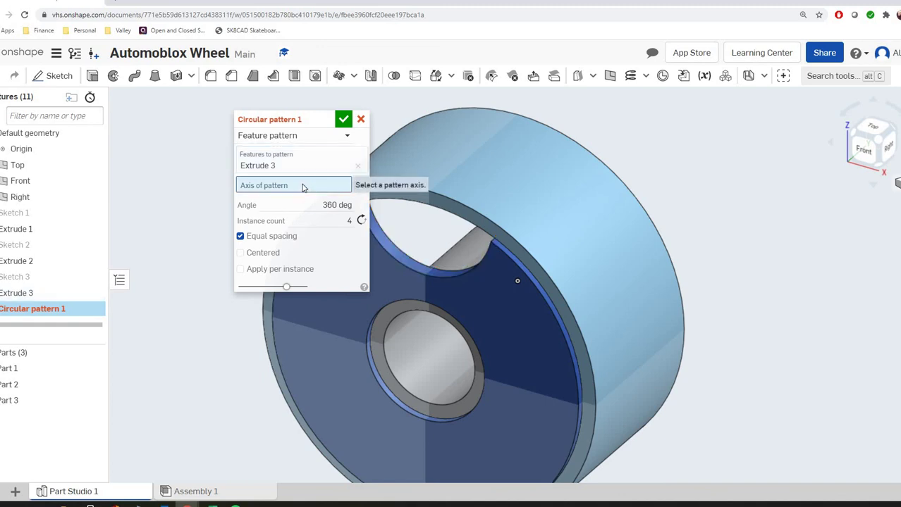
left_click(424, 359)
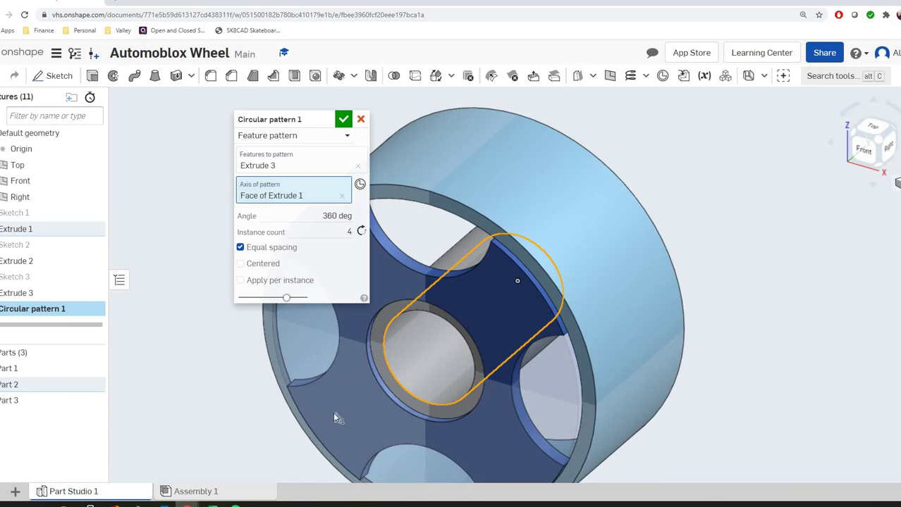
left_click(349, 232)
type("5")
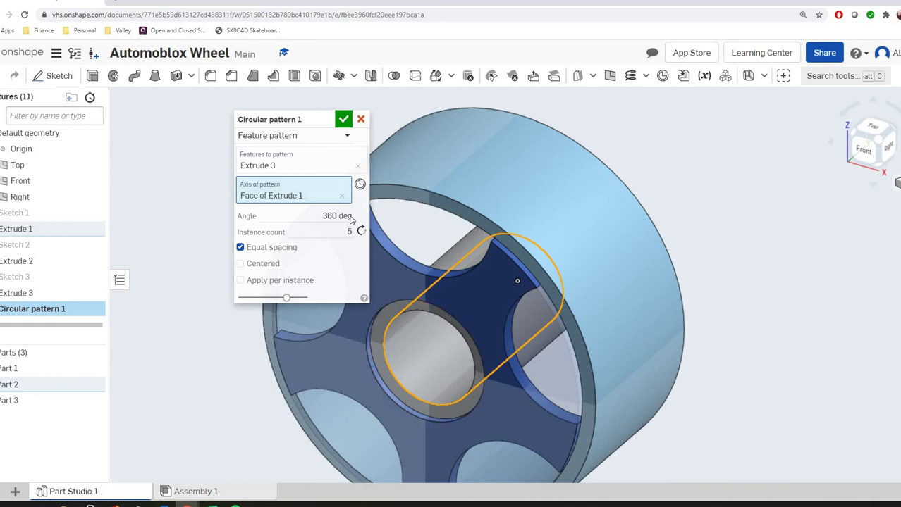
left_click(343, 119)
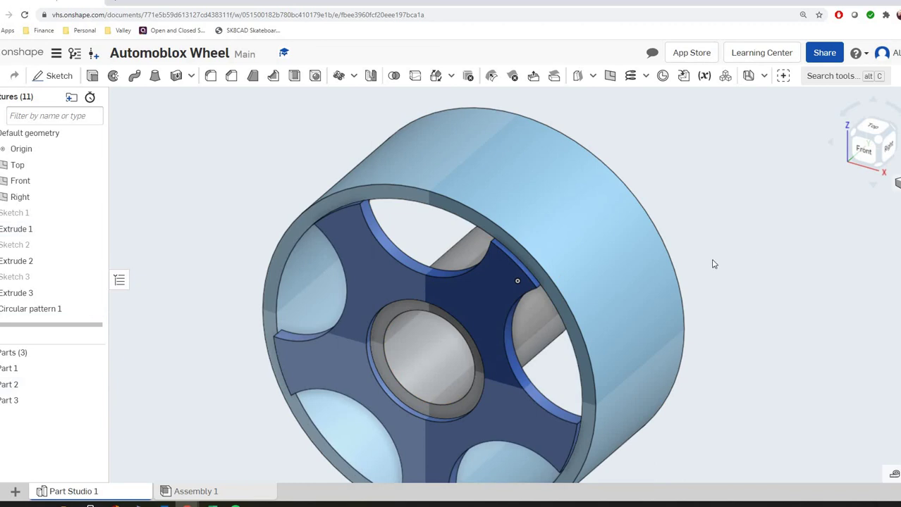
scroll(505, 318, "down", 3)
scroll(441, 409, "up", 3)
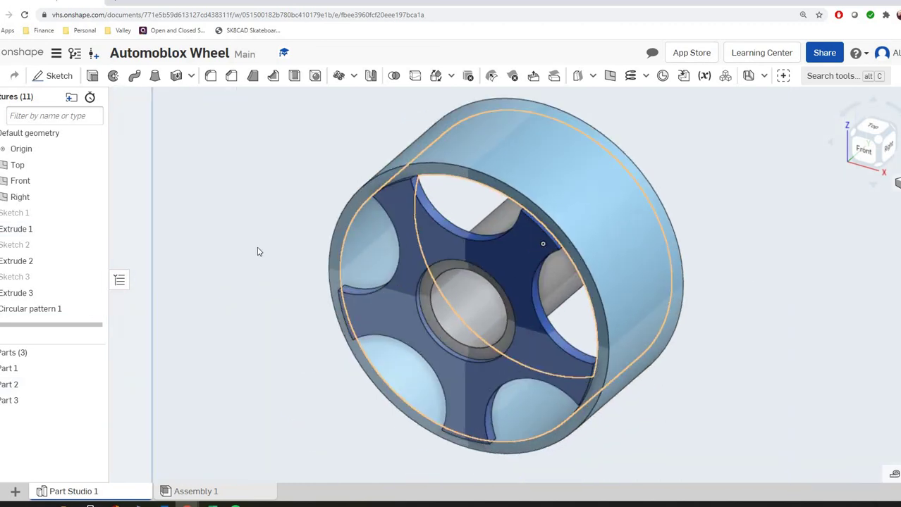